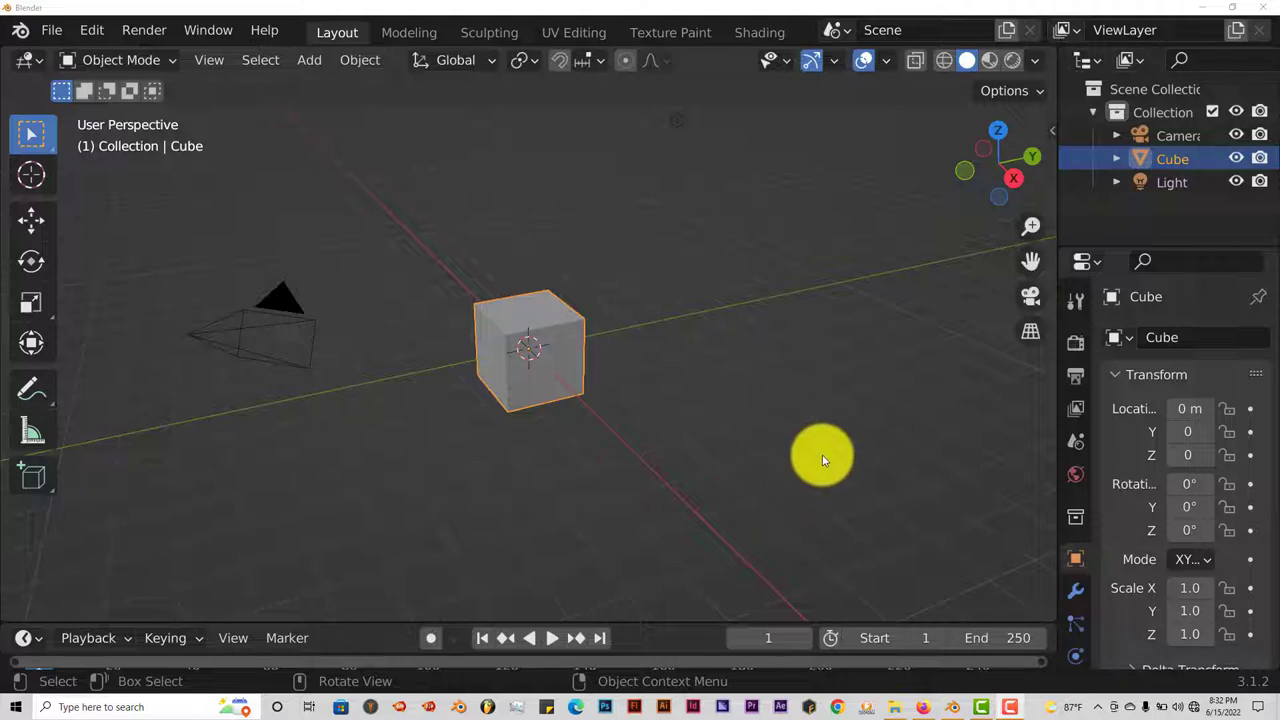
# - Show the Gumroad Stingwire generator page, then the downloaded sting wire generator folder
pyautogui.click(923, 707)
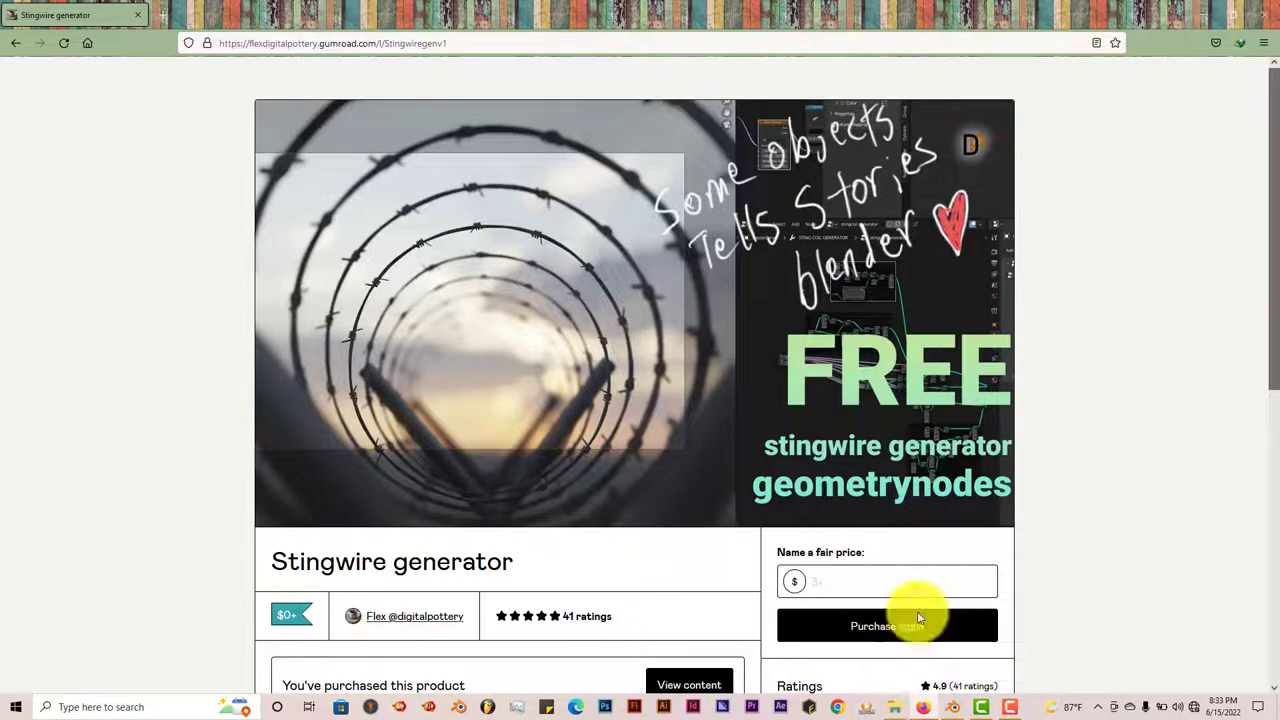
pyautogui.click(896, 708)
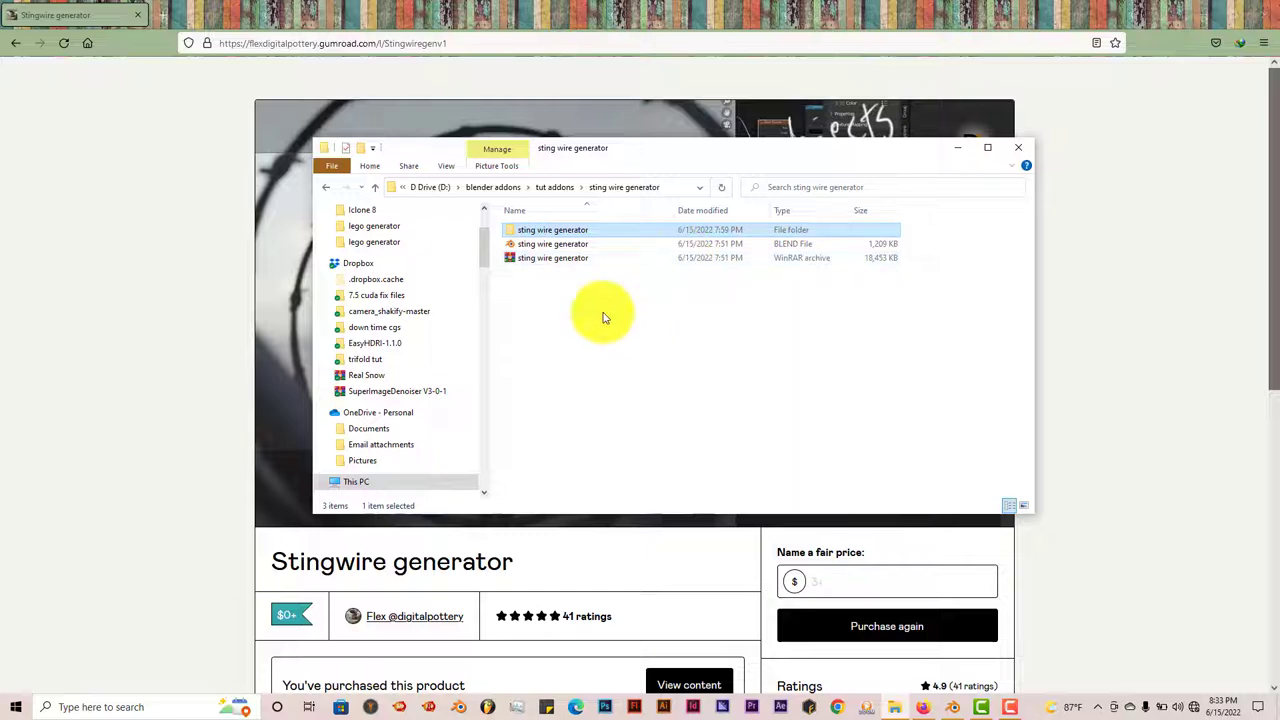
# - Look at the subfolder's EXR and .blend files, then minimize File Explorer
pyautogui.doubleClick(587, 236)
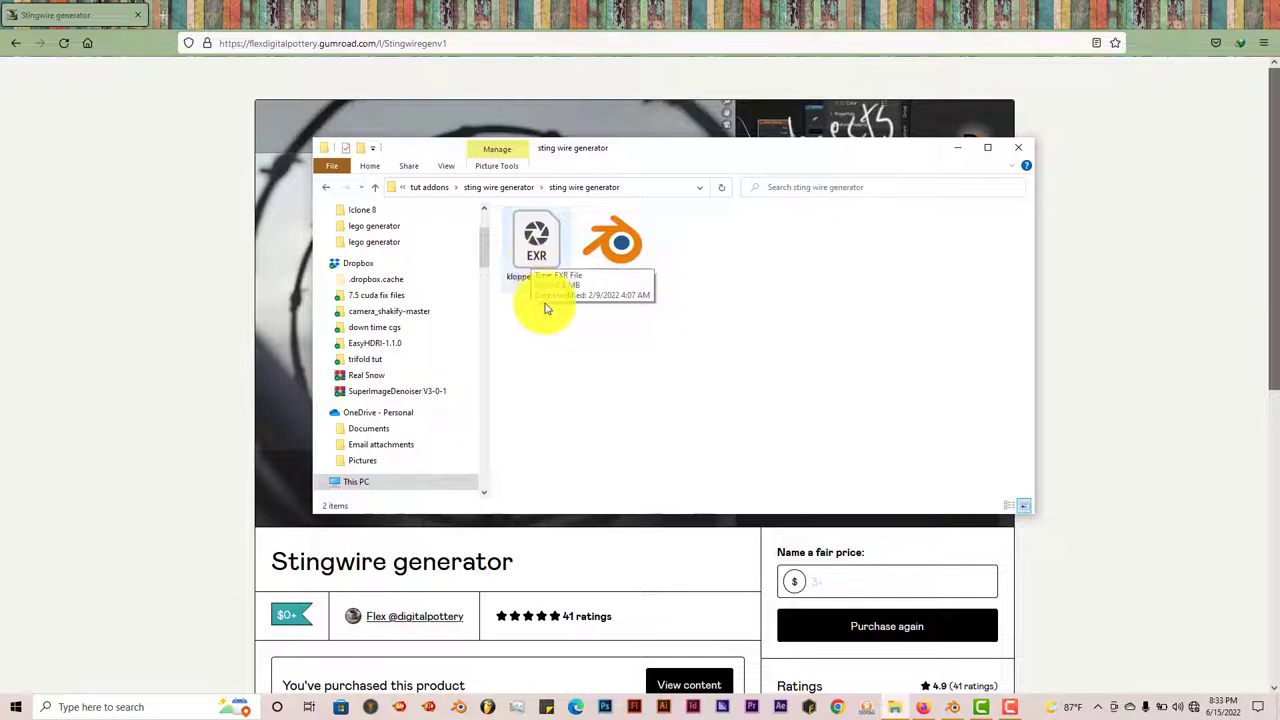
pyautogui.click(955, 148)
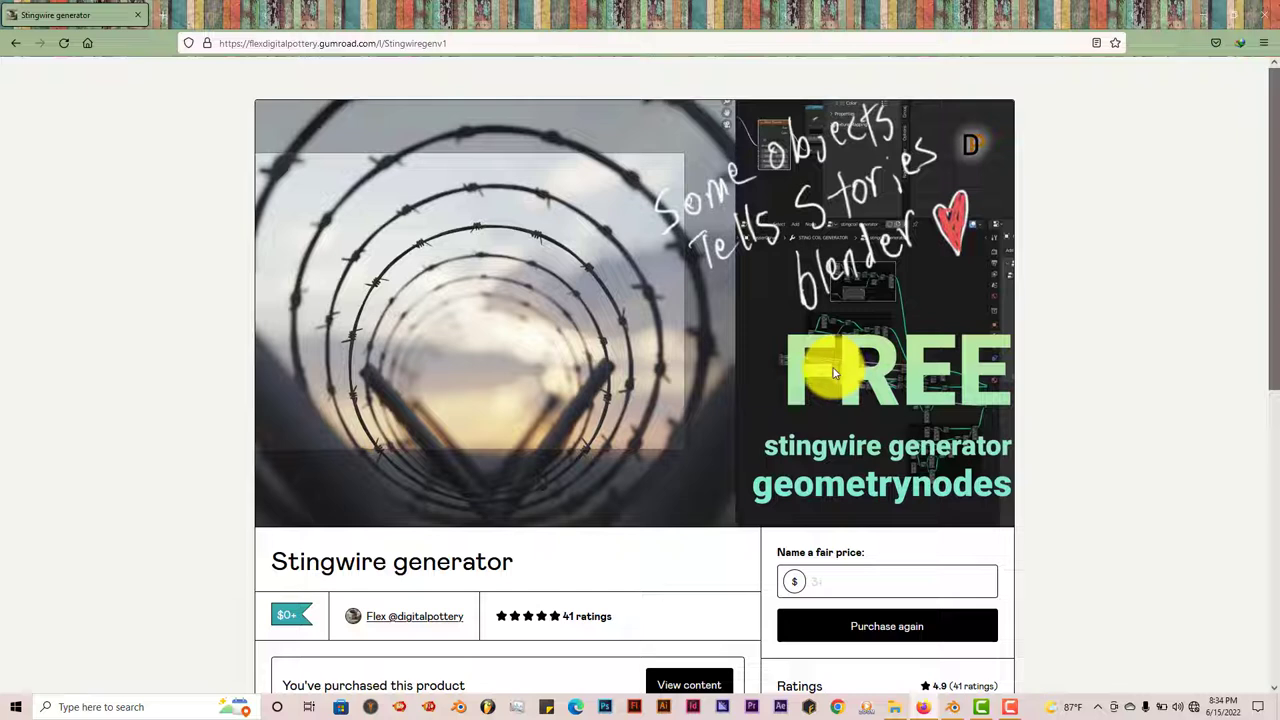
# - Return to Blender and bring up the File > Open file browser
pyautogui.click(1205, 14)
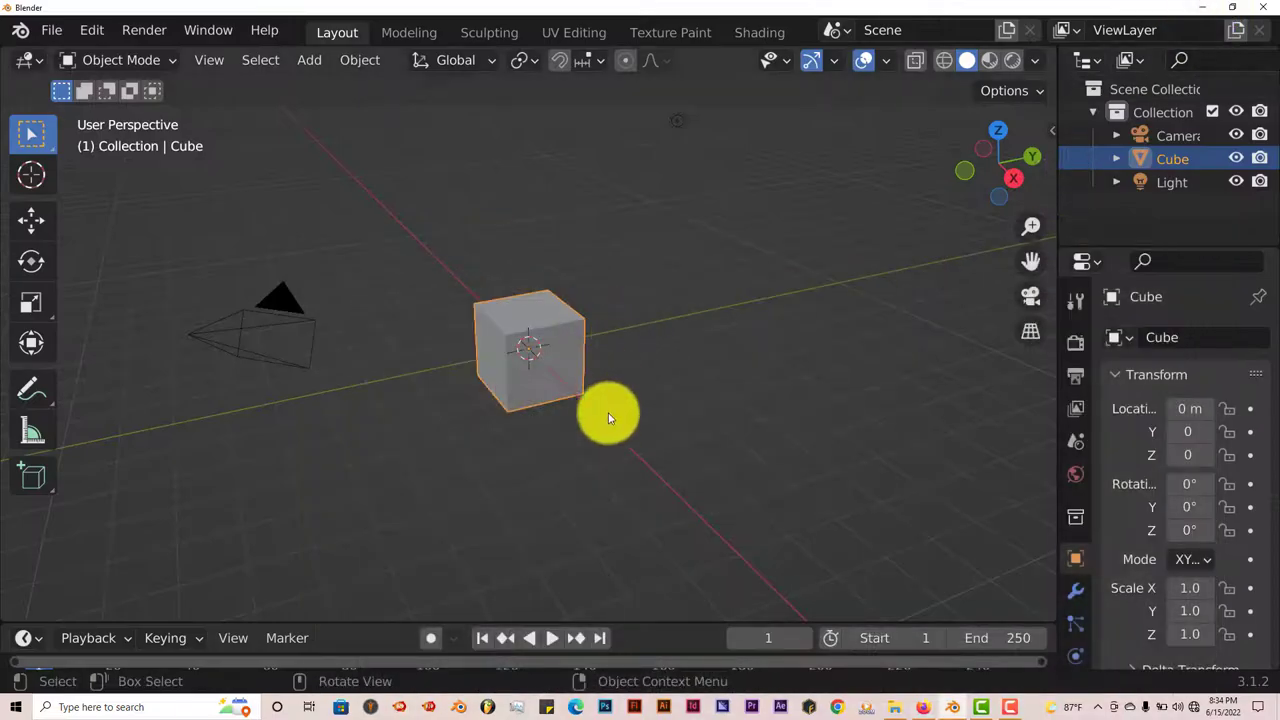
pyautogui.scroll(2, 700, 360)
pyautogui.moveTo(802, 360); pyautogui.dragTo(788, 369, button='middle')
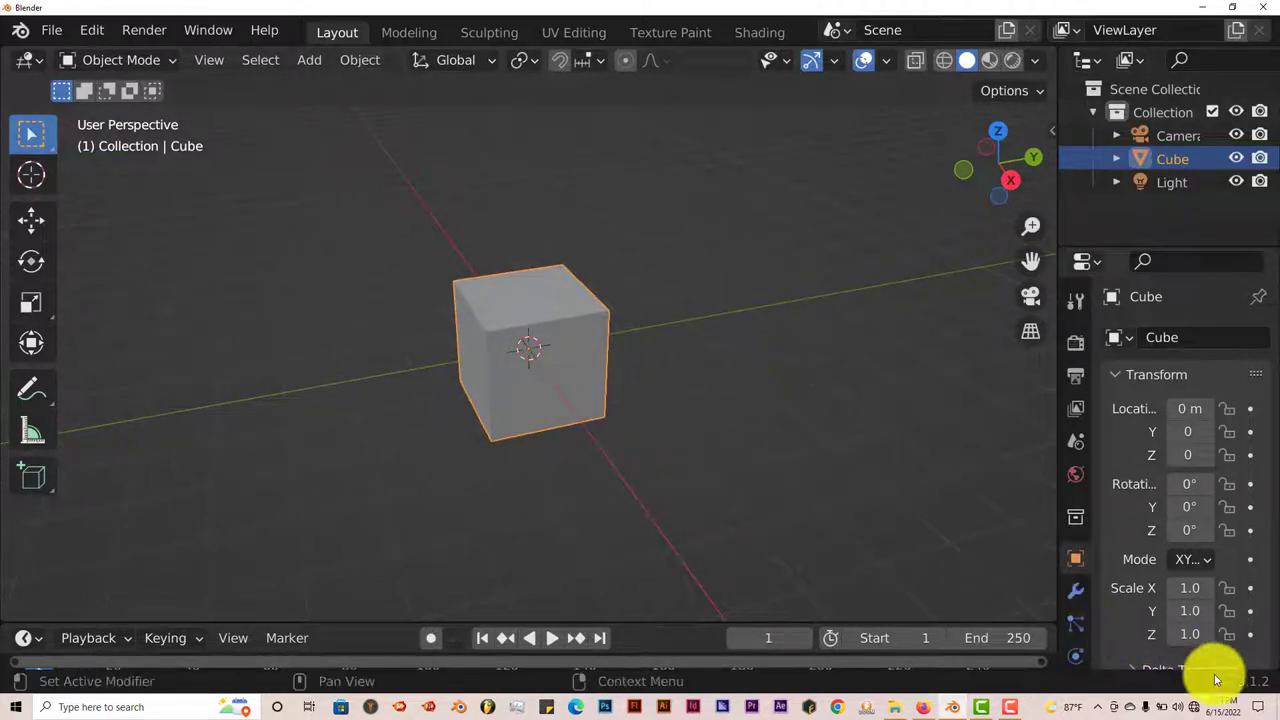
pyautogui.click(45, 33)
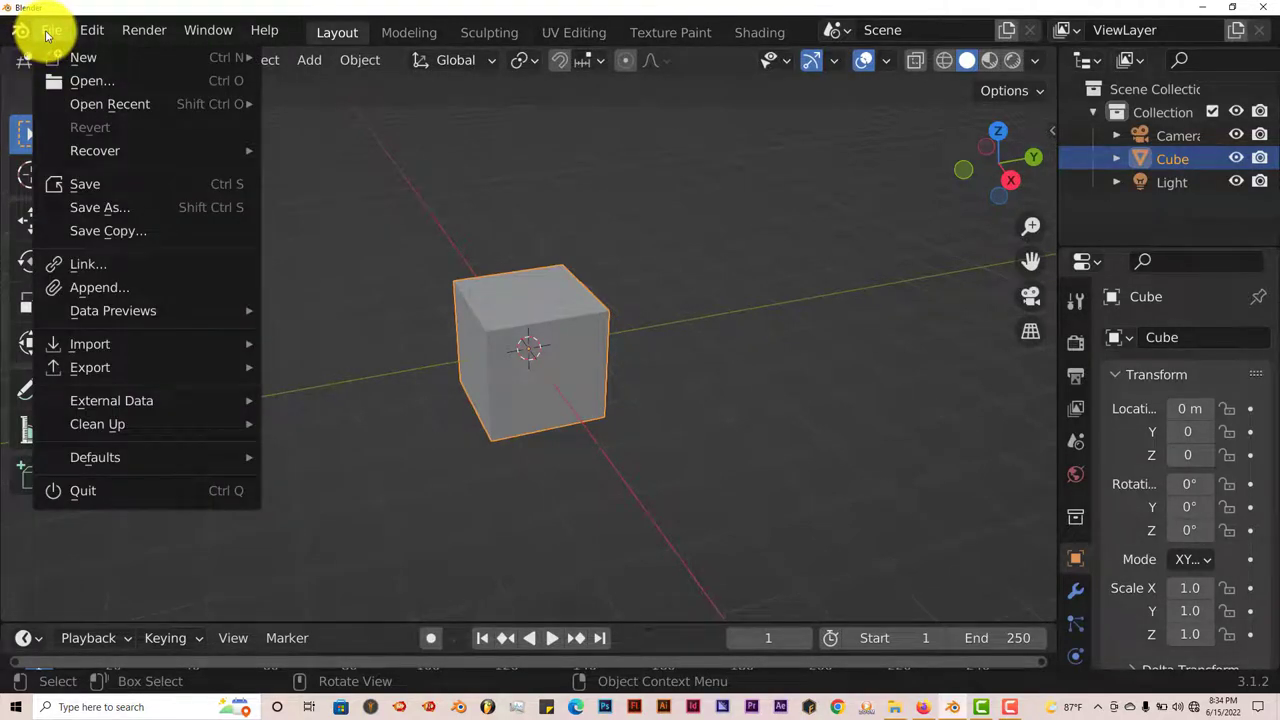
pyautogui.click(92, 81)
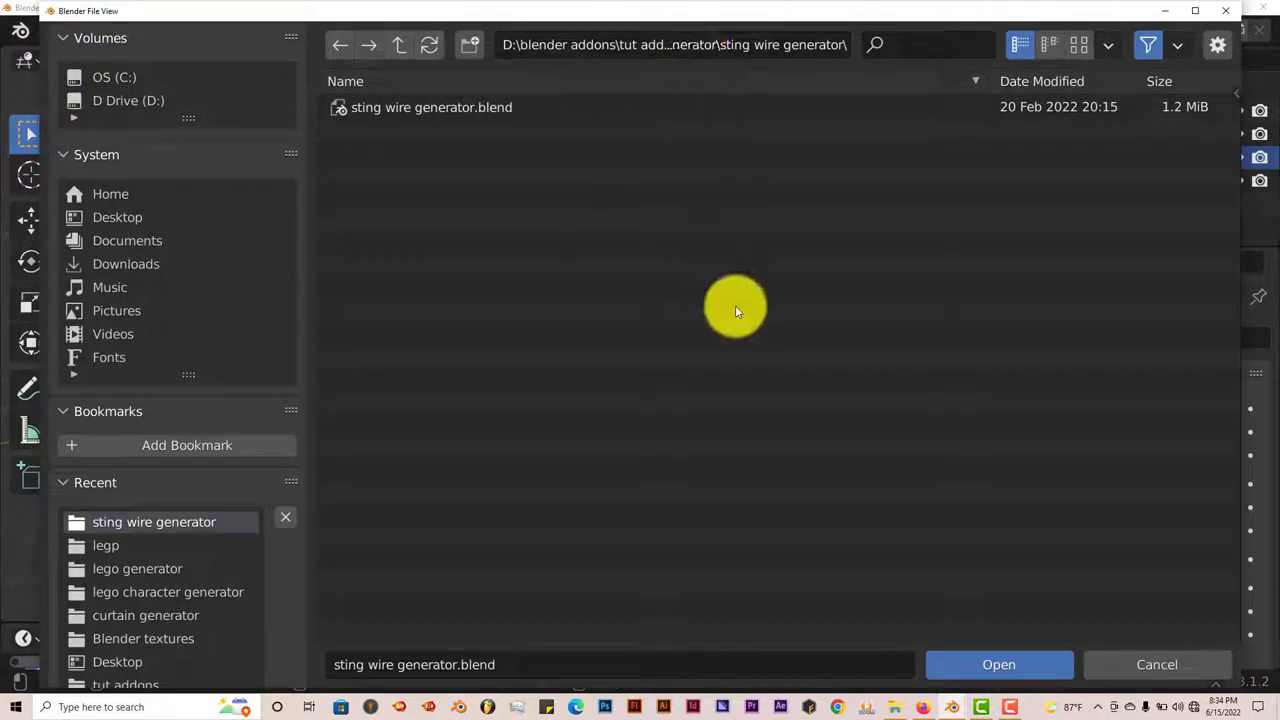
# - Copy the parent add-on folder's path from File Explorer's address bar
pyautogui.click(908, 709)
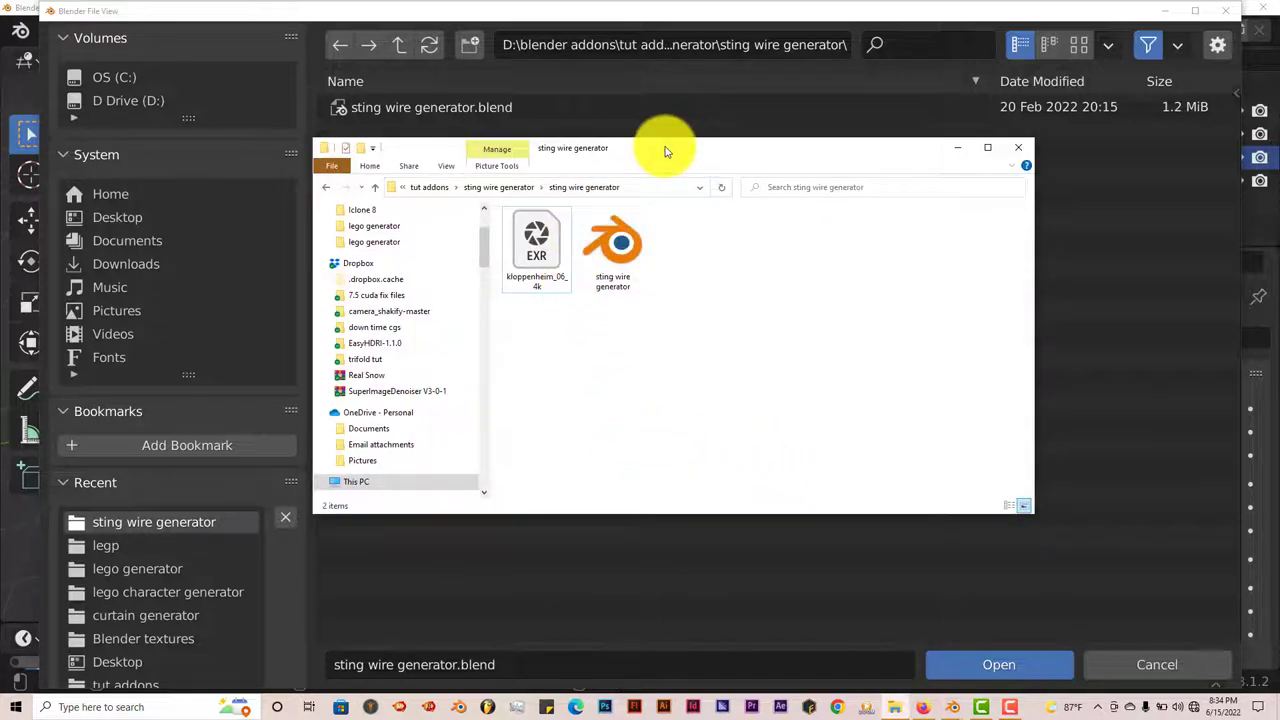
pyautogui.hotkey('alt', 'Up')
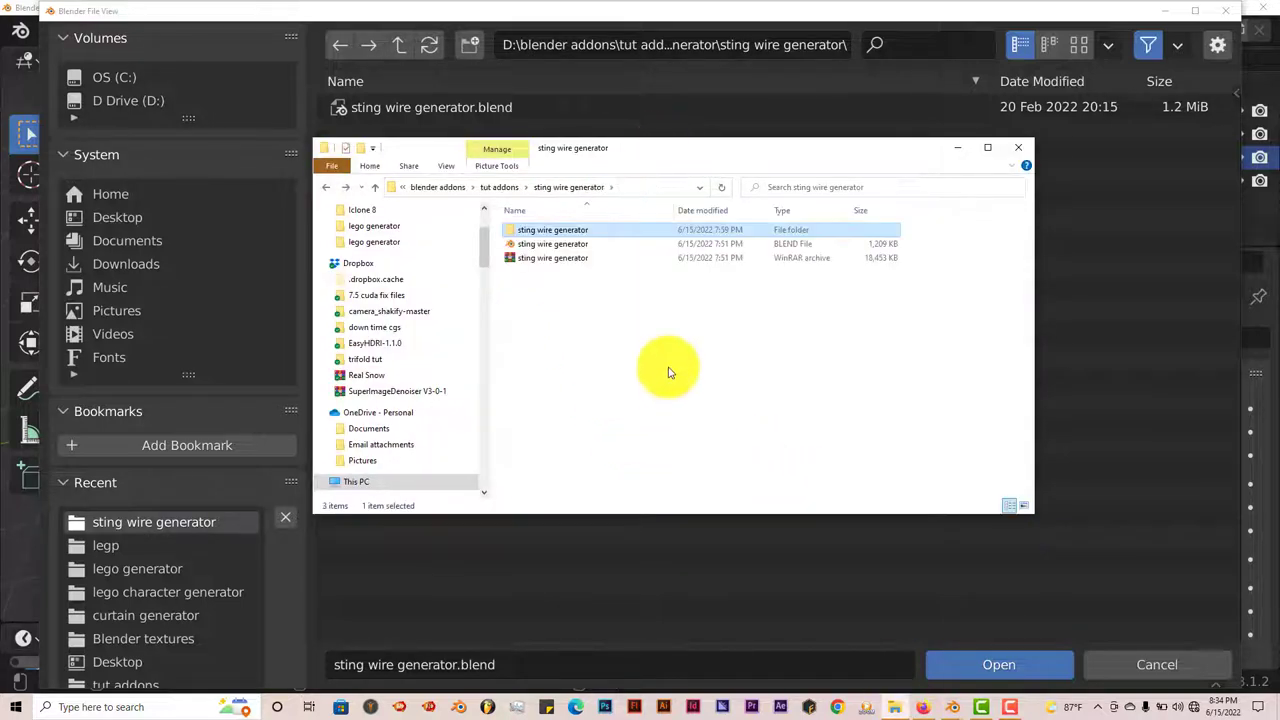
pyautogui.click(640, 196)
pyautogui.rightClick(545, 190)
pyautogui.click(576, 236)
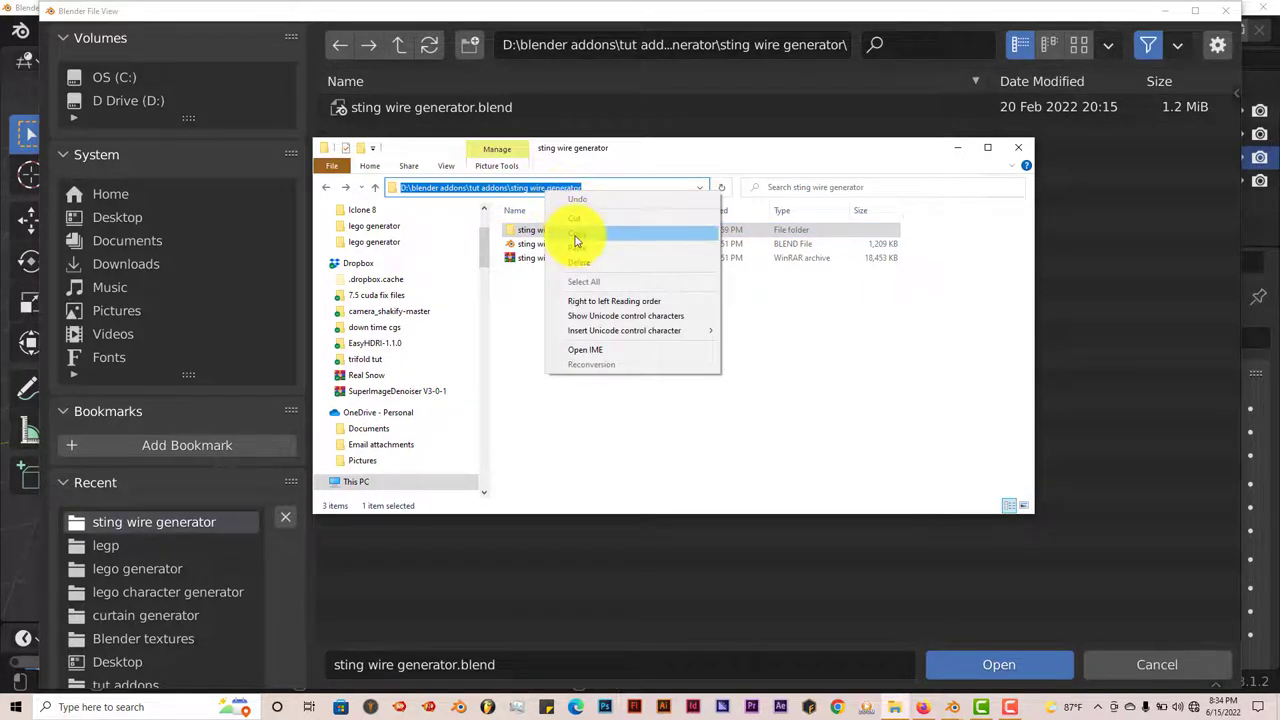
# - Paste that path into Blender's file browser and select sting wire generator.blend
pyautogui.click(868, 14)
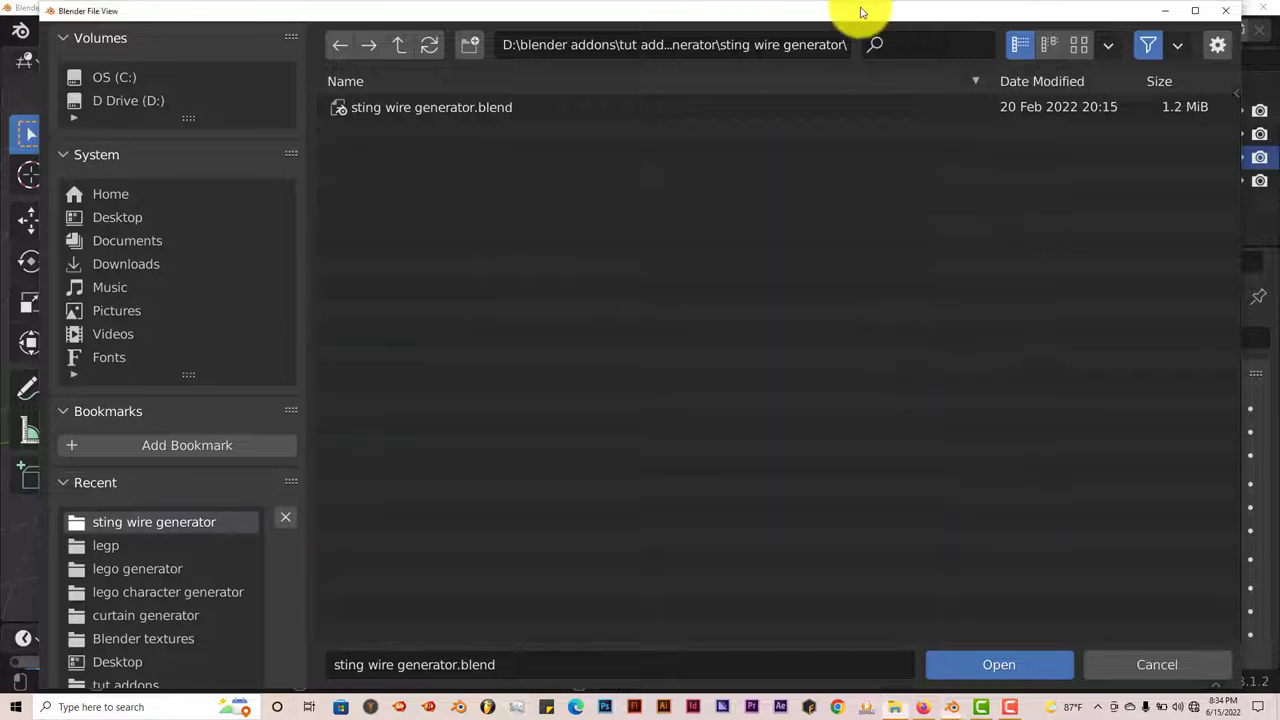
pyautogui.click(775, 50)
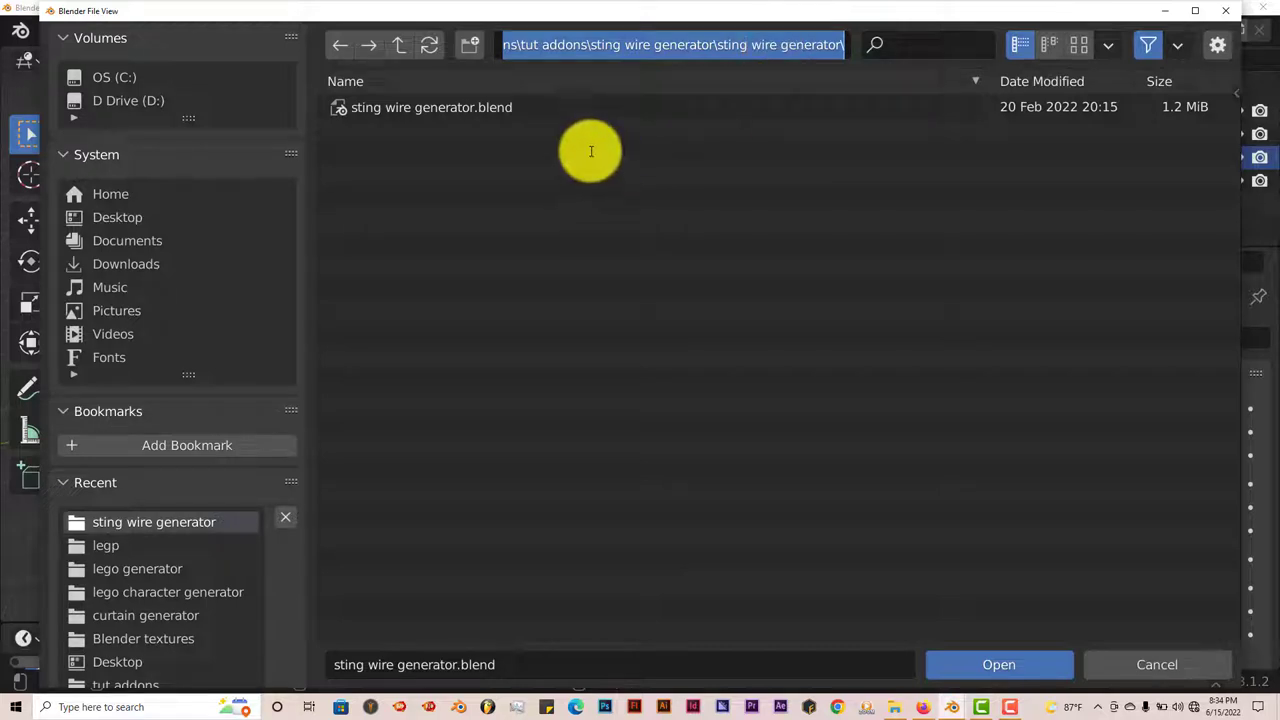
pyautogui.click(467, 111)
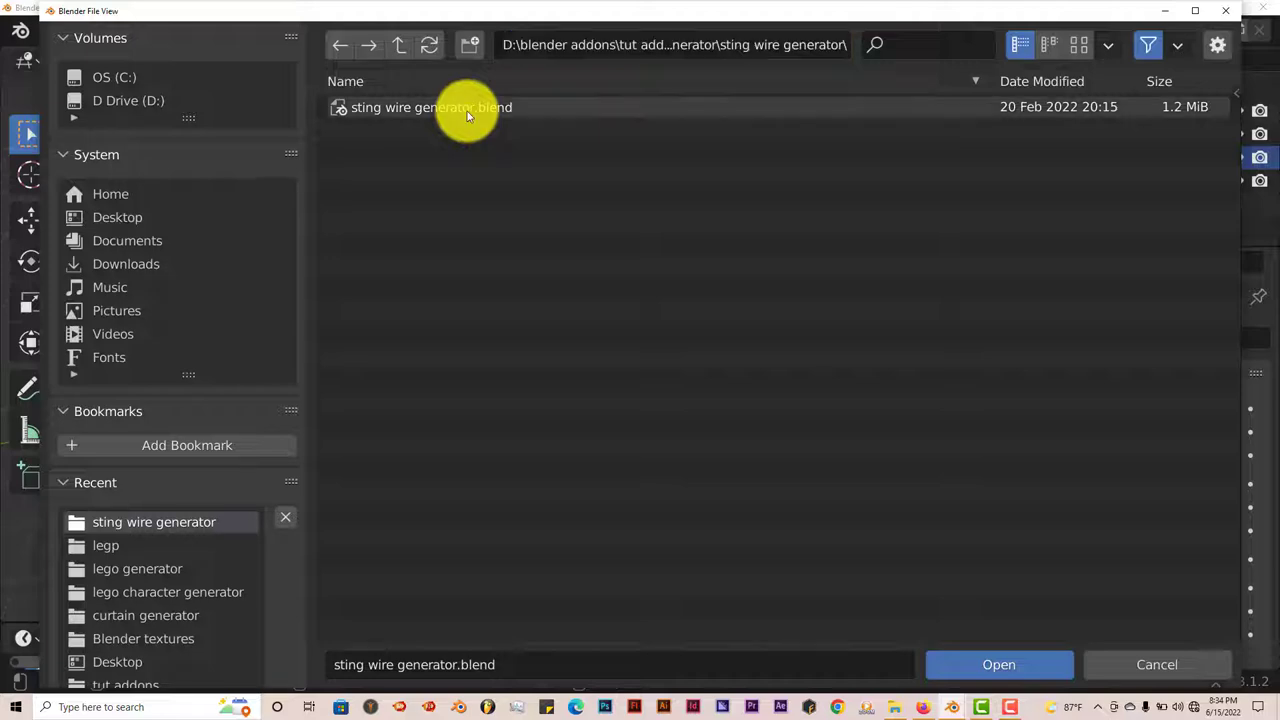
pyautogui.click(469, 110)
# - Load sting wire generator.blend and join the two node editor areas
pyautogui.click(1021, 665)
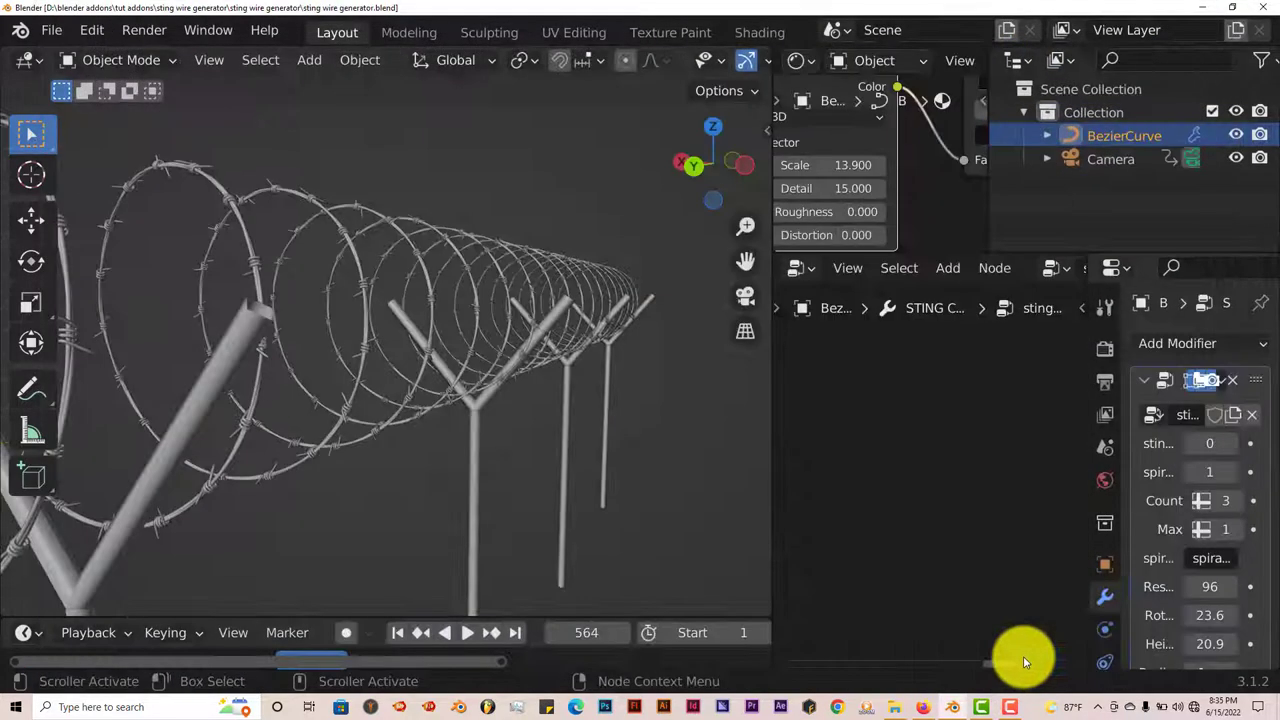
pyautogui.moveTo(528, 445); pyautogui.dragTo(480, 474, button='middle')
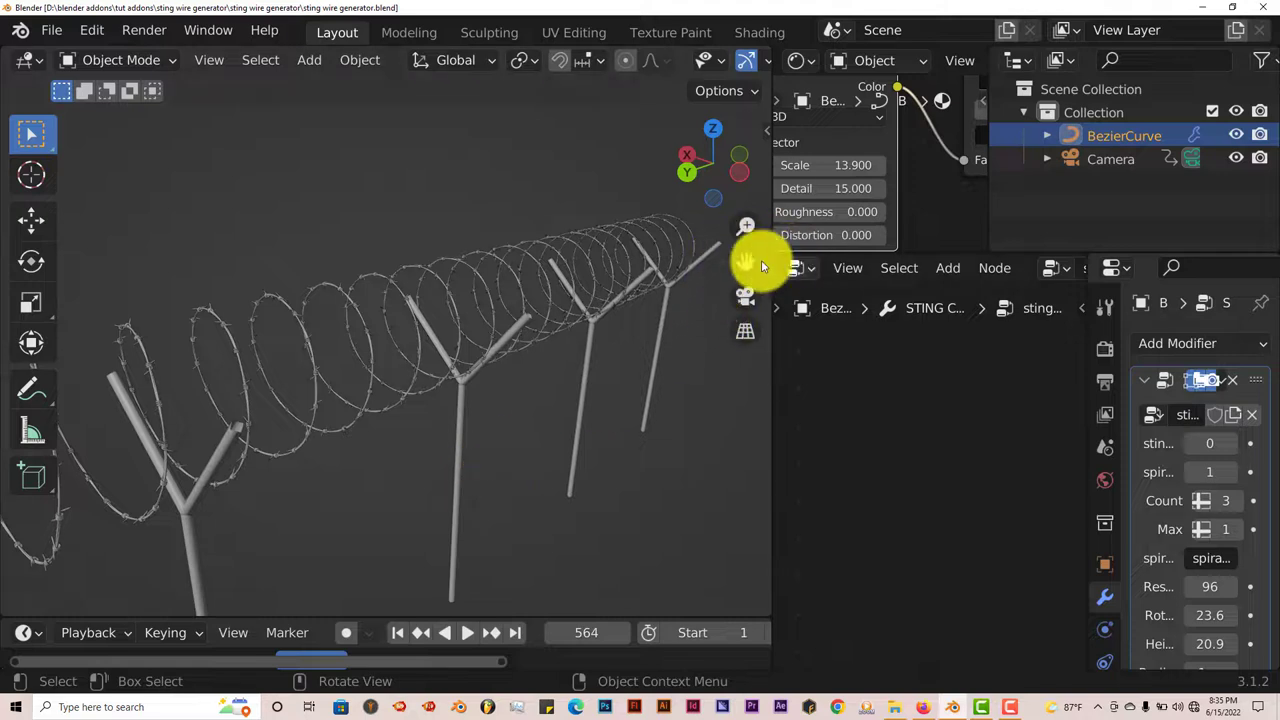
pyautogui.rightClick(944, 251)
pyautogui.click(951, 251)
pyautogui.click(931, 253)
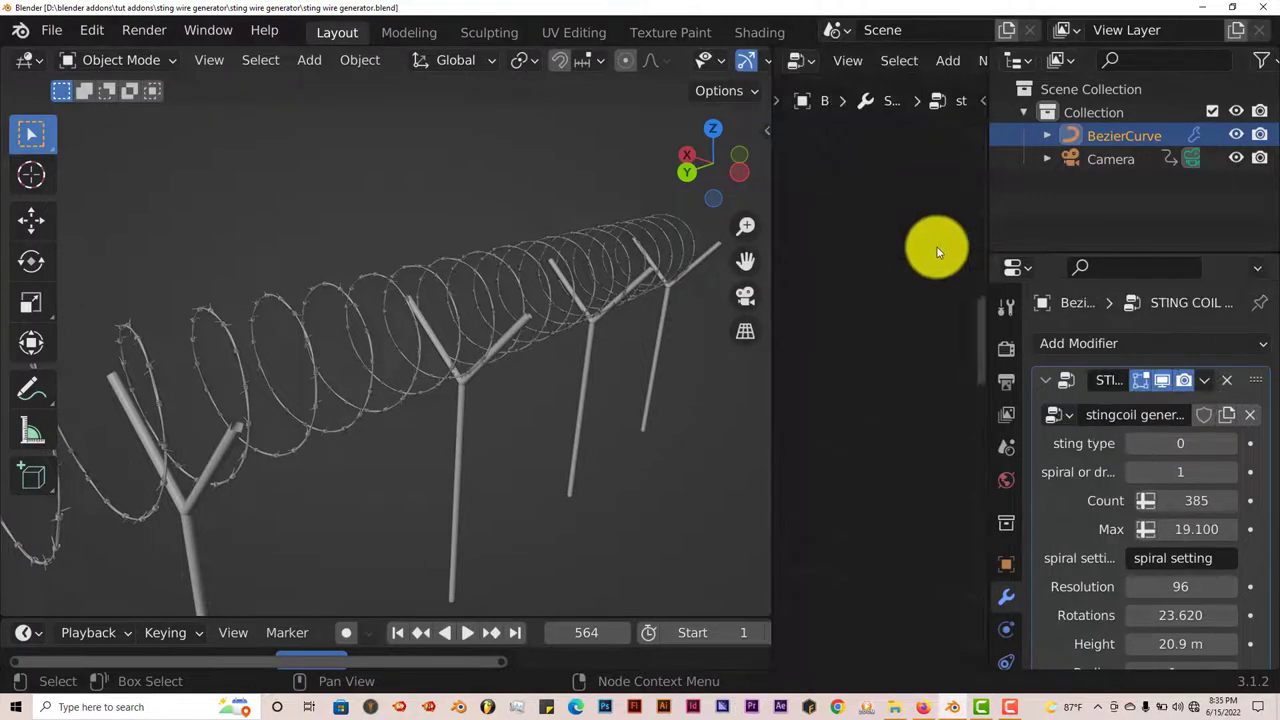
# - Merge the right editor into the viewport and make the Properties area taller
pyautogui.rightClick(775, 352)
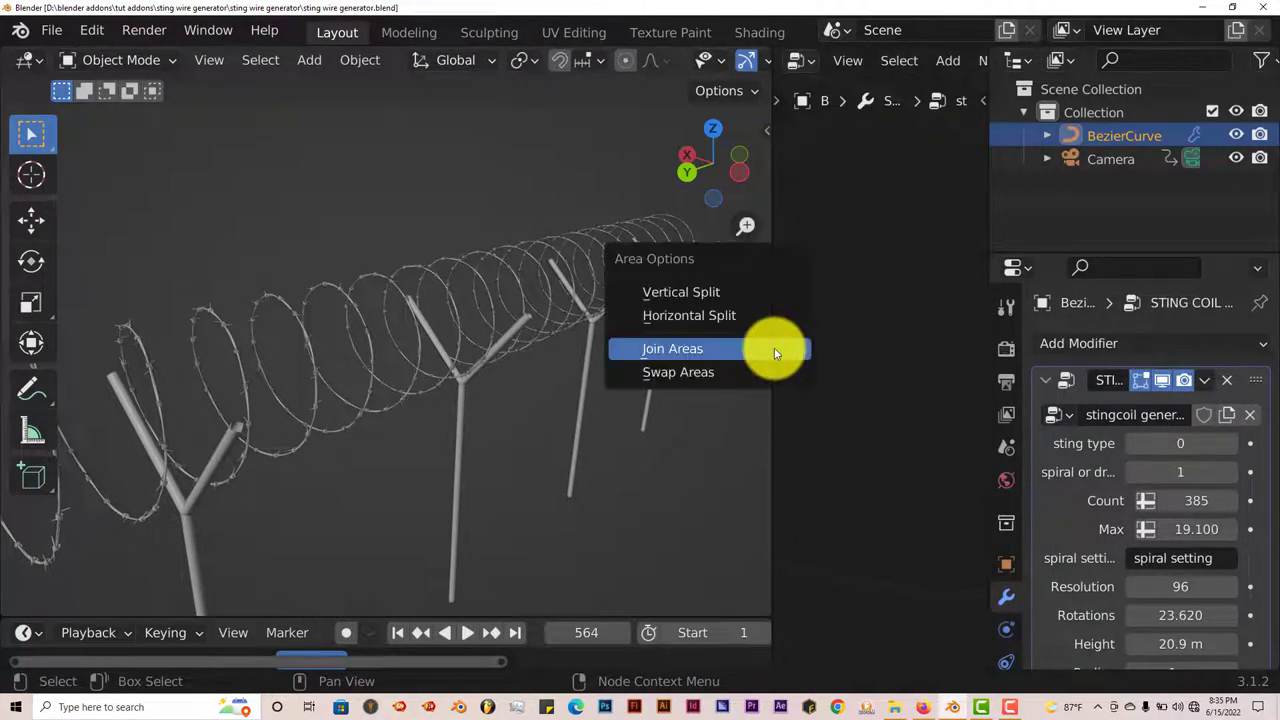
pyautogui.click(774, 348)
pyautogui.click(855, 368)
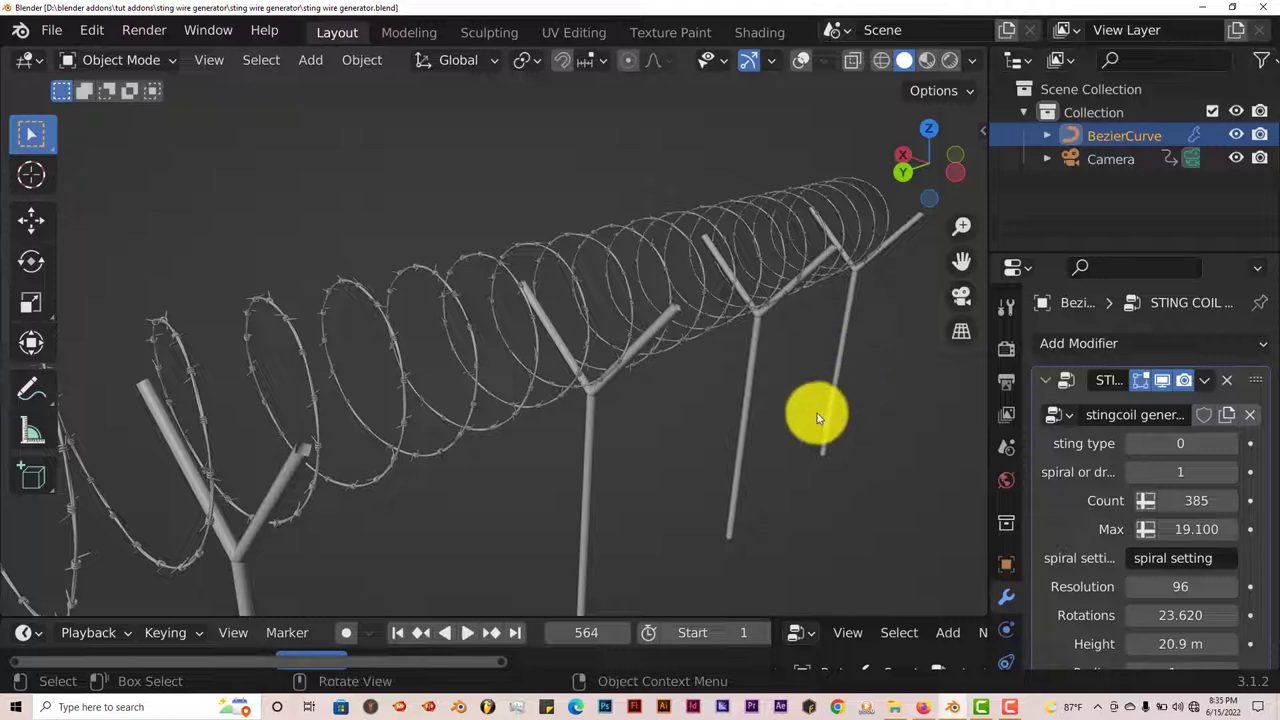
pyautogui.moveTo(1051, 253); pyautogui.dragTo(1051, 165)
pyautogui.moveTo(583, 360); pyautogui.dragTo(634, 330, button='middle')
# - Try another sting type value and widen the modifier settings panel
pyautogui.scroll(2, 634, 330)
pyautogui.scroll(-2, 632, 332)
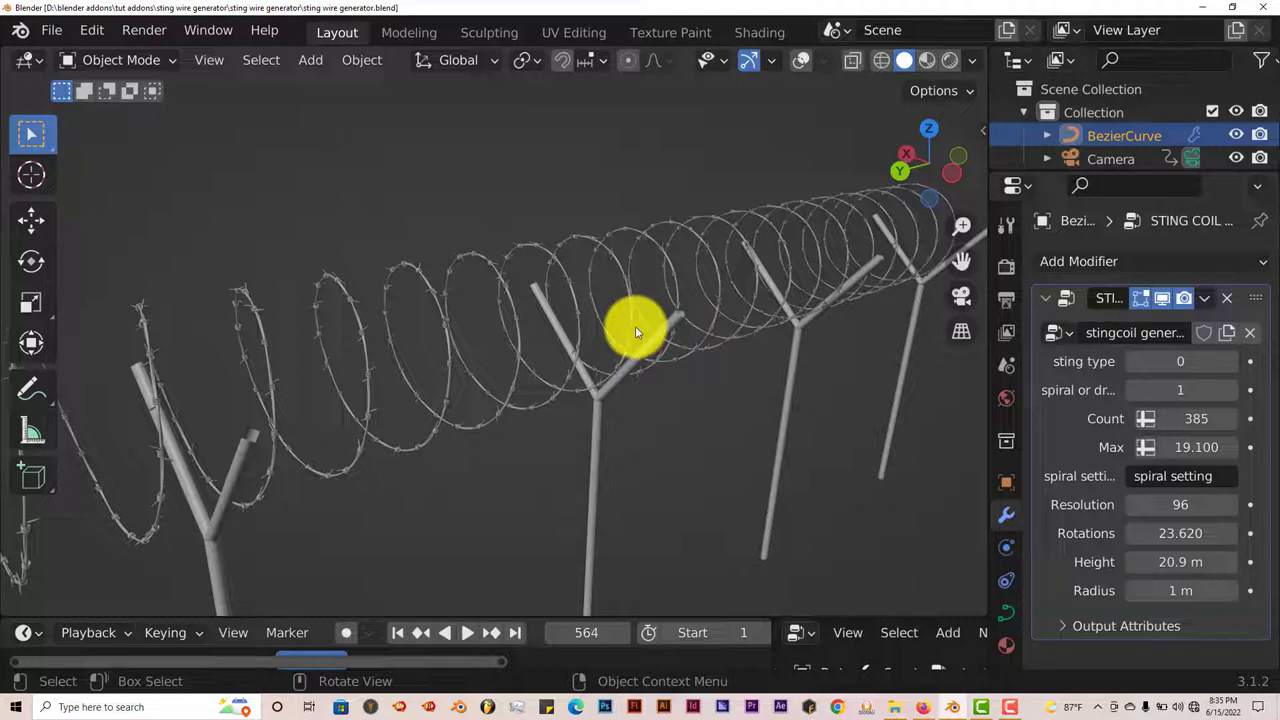
pyautogui.moveTo(634, 355)
pyautogui.mouseDown(button='middle')
pyautogui.moveTo(640, 345)
pyautogui.moveTo(632, 365)
pyautogui.mouseUp(button='middle')
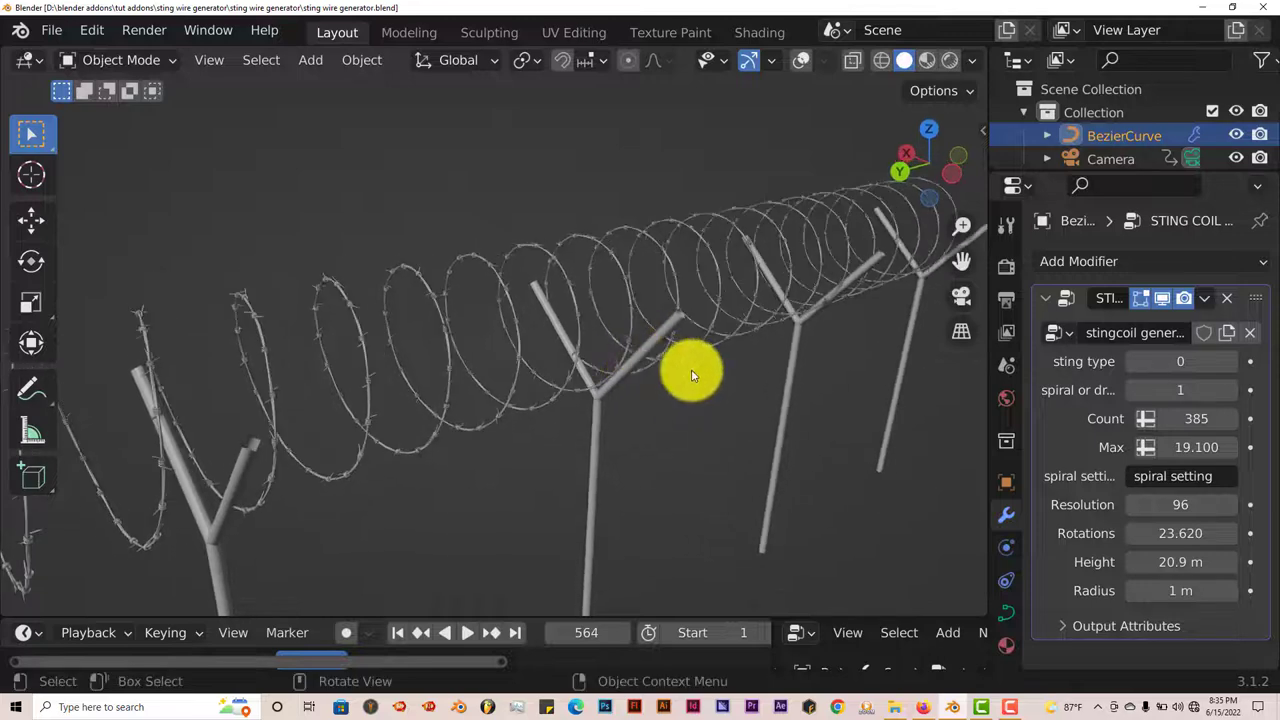
pyautogui.scroll(8, 691, 370)
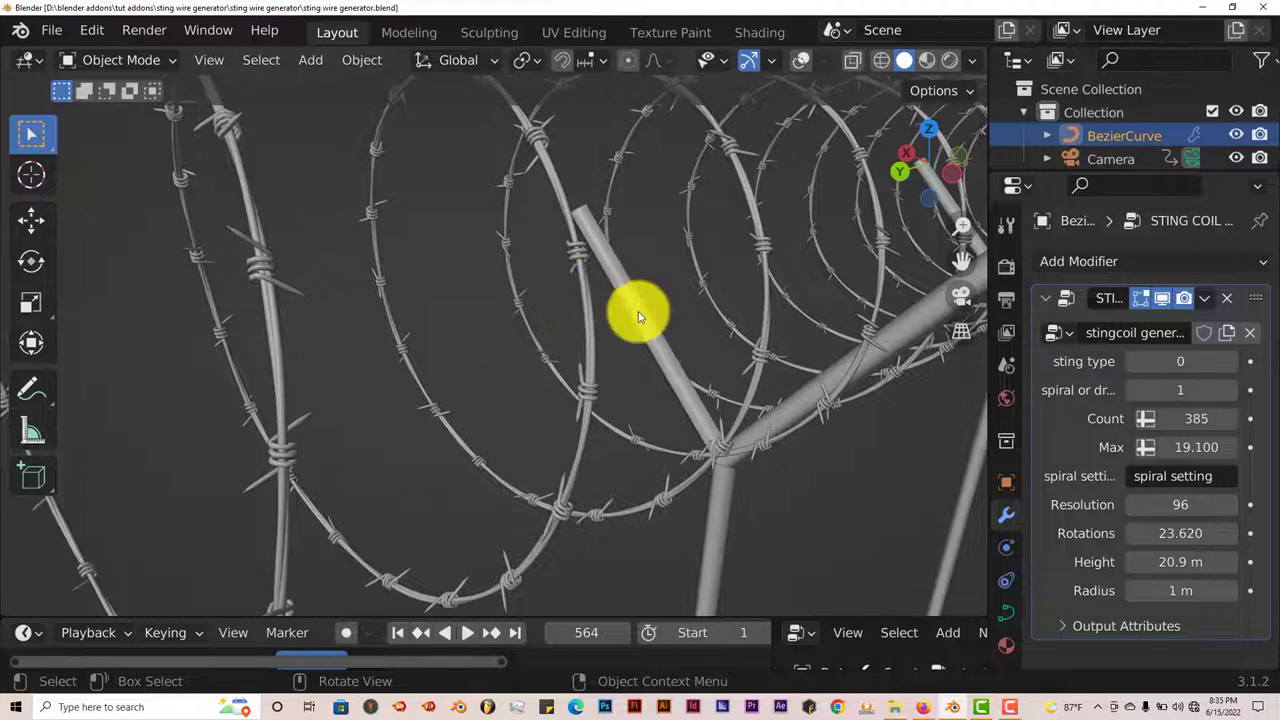
pyautogui.moveTo(1155, 361); pyautogui.dragTo(1177, 414)
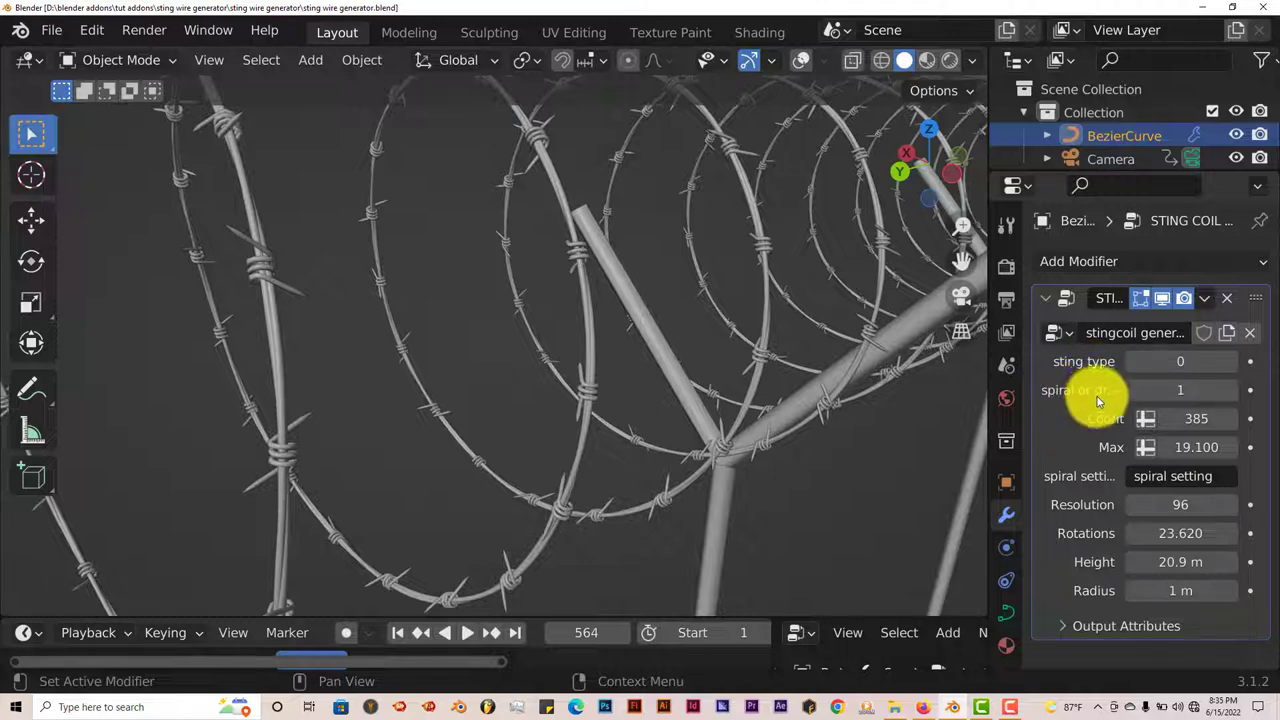
pyautogui.moveTo(988, 397); pyautogui.dragTo(908, 397)
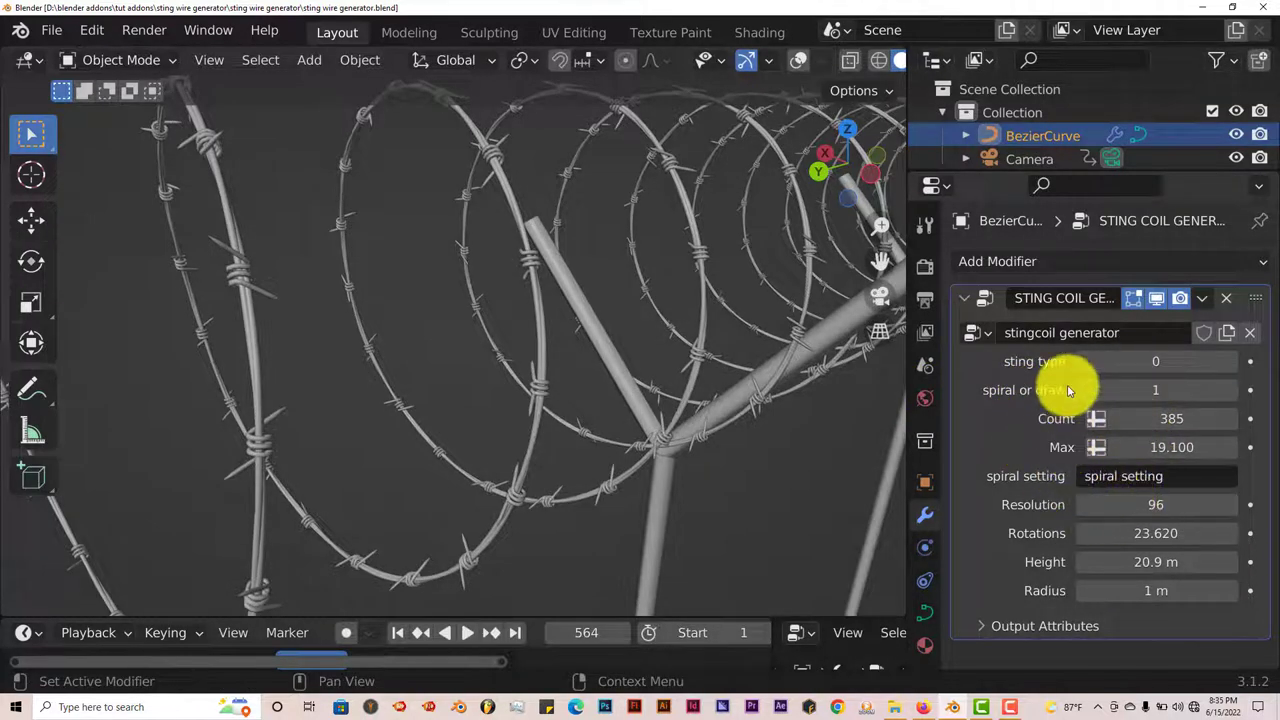
pyautogui.moveTo(674, 383); pyautogui.dragTo(570, 225, button='middle')
pyautogui.scroll(-3, 565, 222)
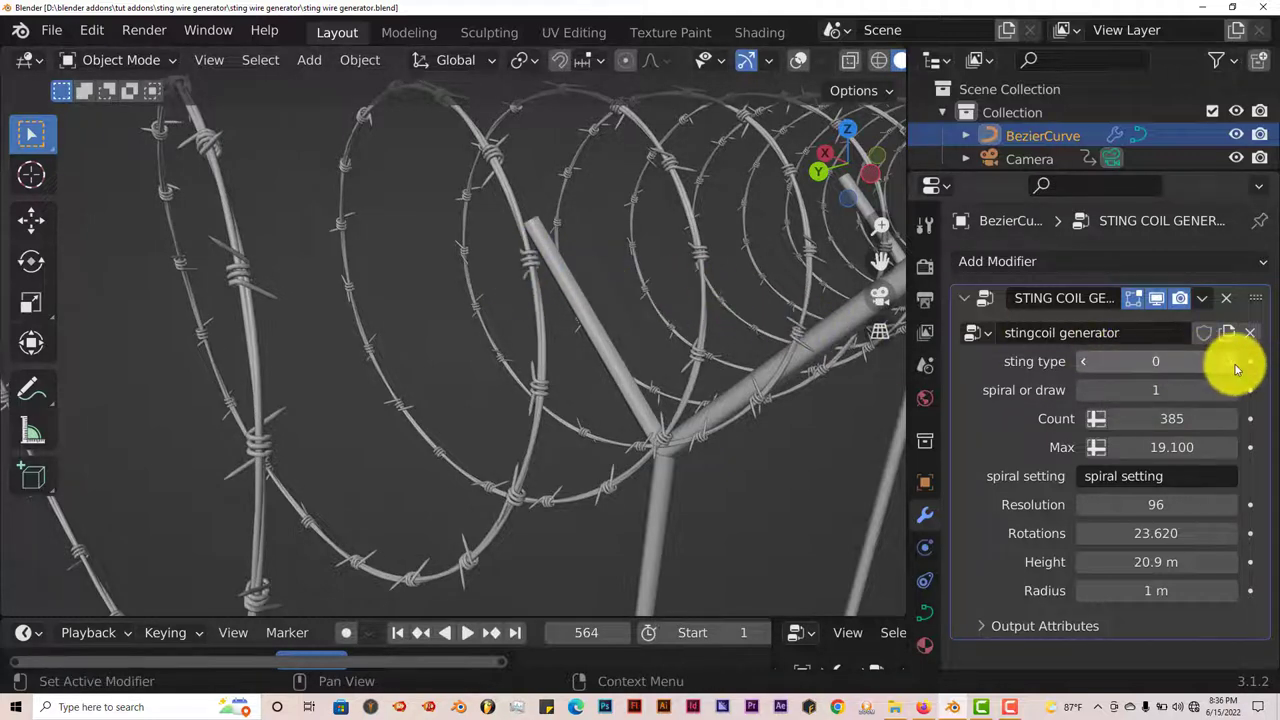
pyautogui.click(1237, 369)
pyautogui.moveTo(587, 447); pyautogui.dragTo(580, 354, button='middle')
pyautogui.scroll(6, 580, 360)
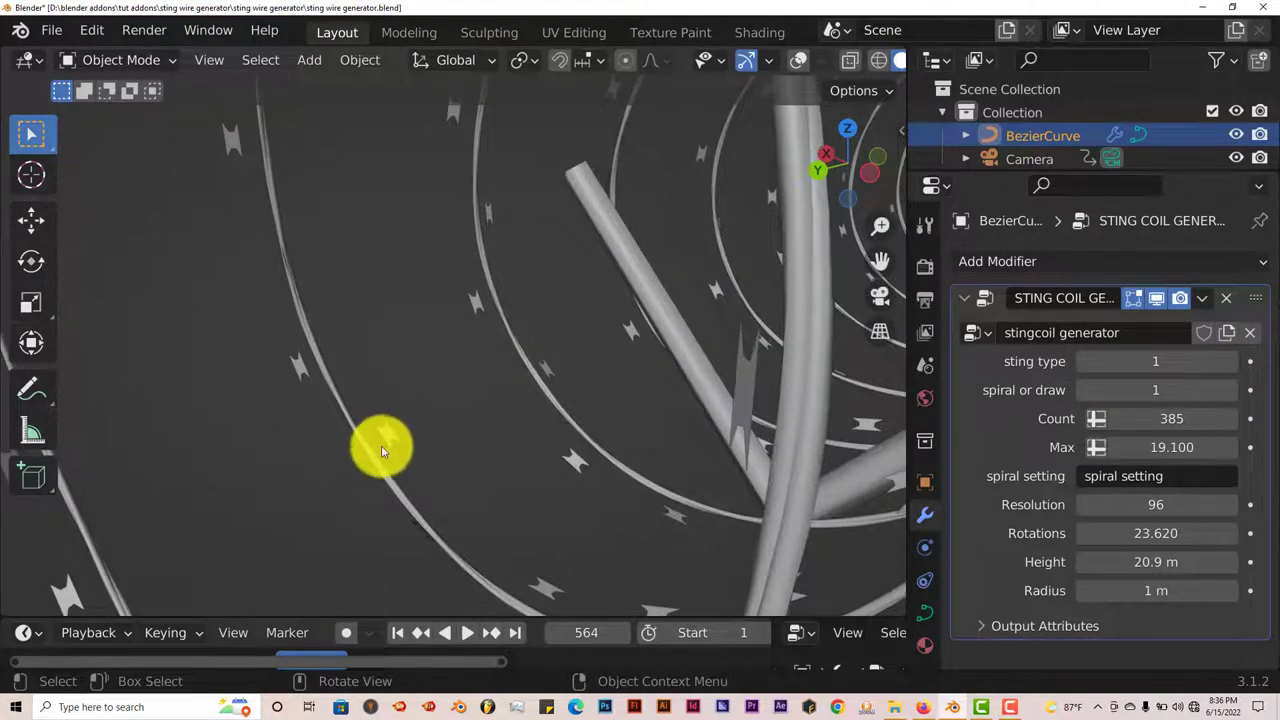
pyautogui.scroll(-10, 453, 447)
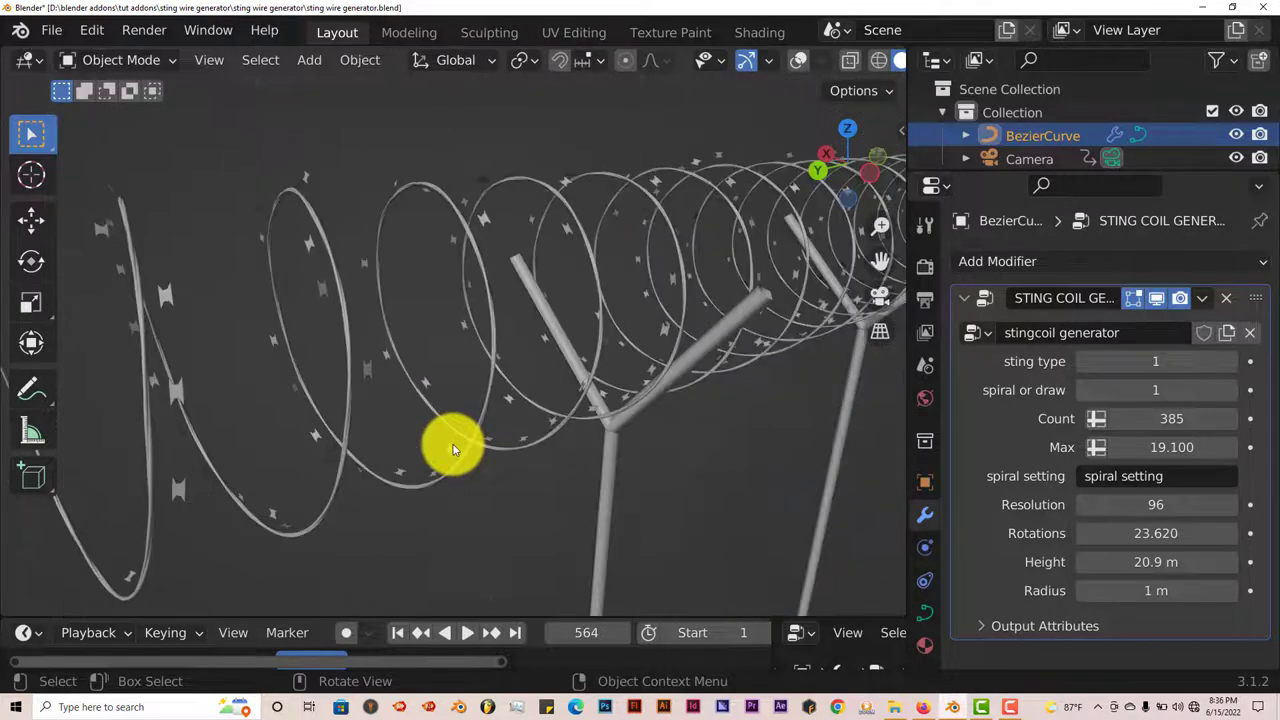
pyautogui.scroll(-2, 453, 450)
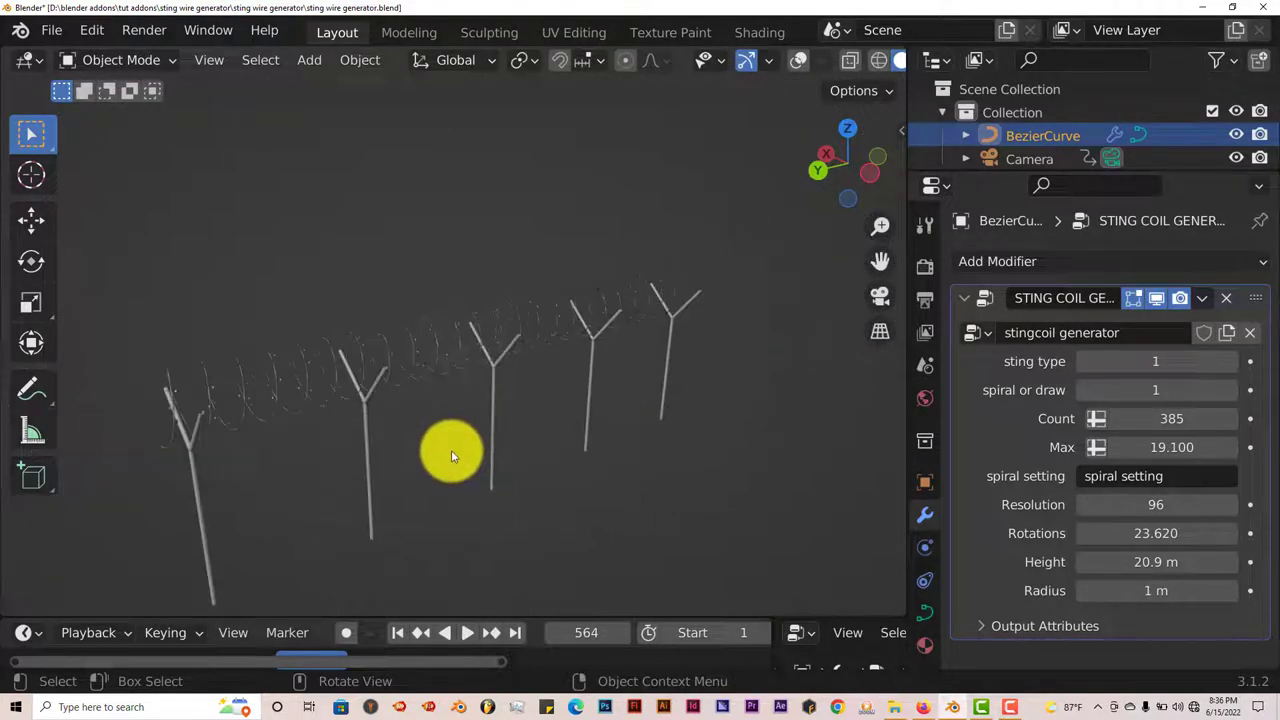
pyautogui.scroll(6, 453, 450)
pyautogui.scroll(5, 453, 455)
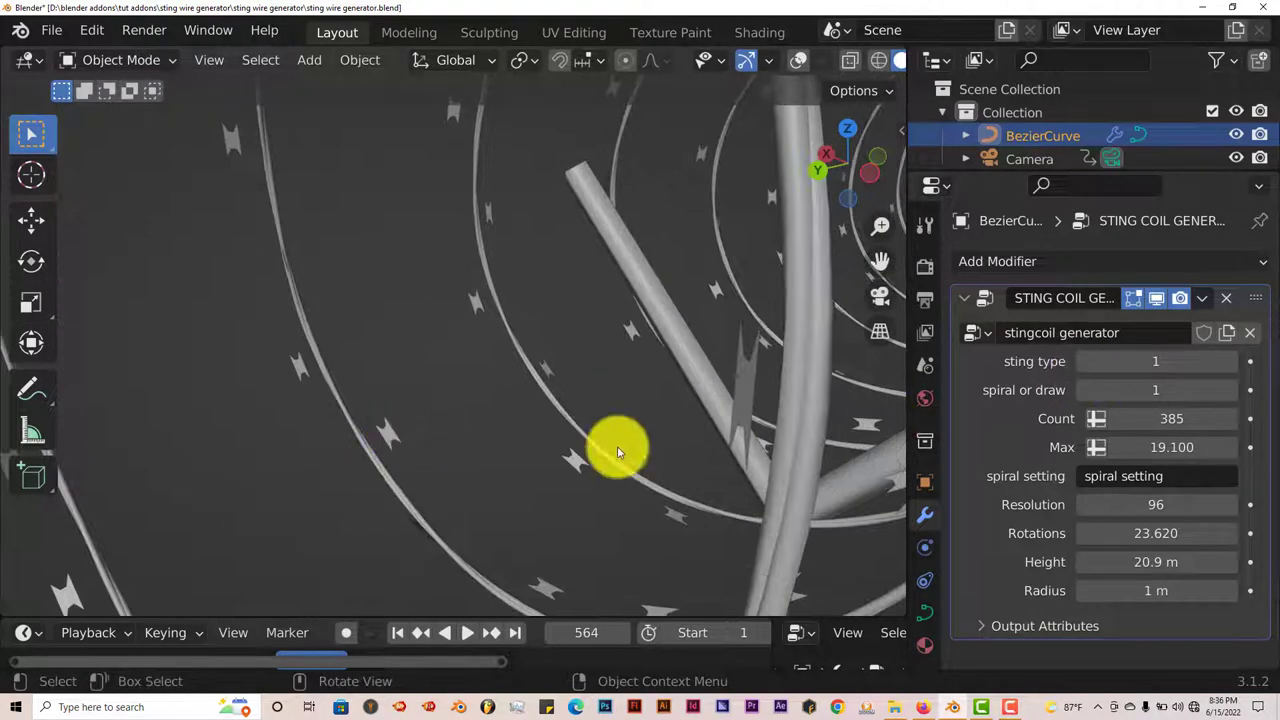
pyautogui.moveTo(614, 449); pyautogui.dragTo(660, 448, button='middle')
pyautogui.click(1080, 363)
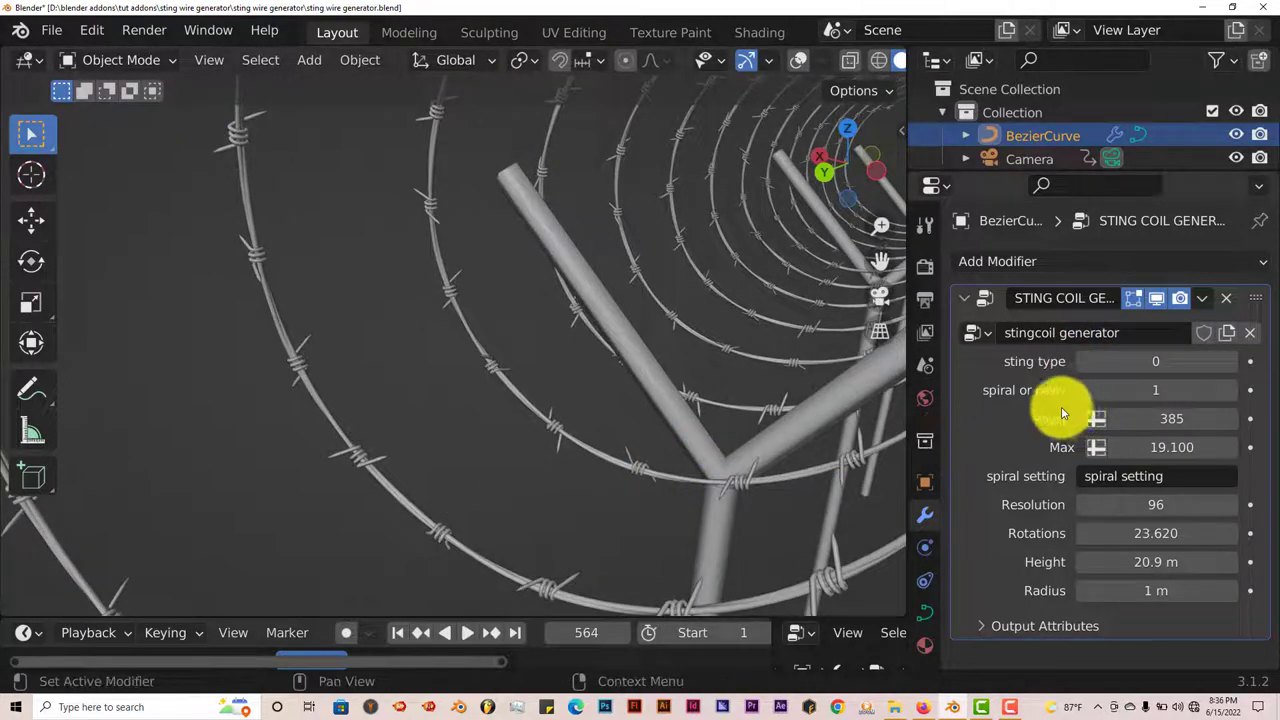
pyautogui.click(1181, 397)
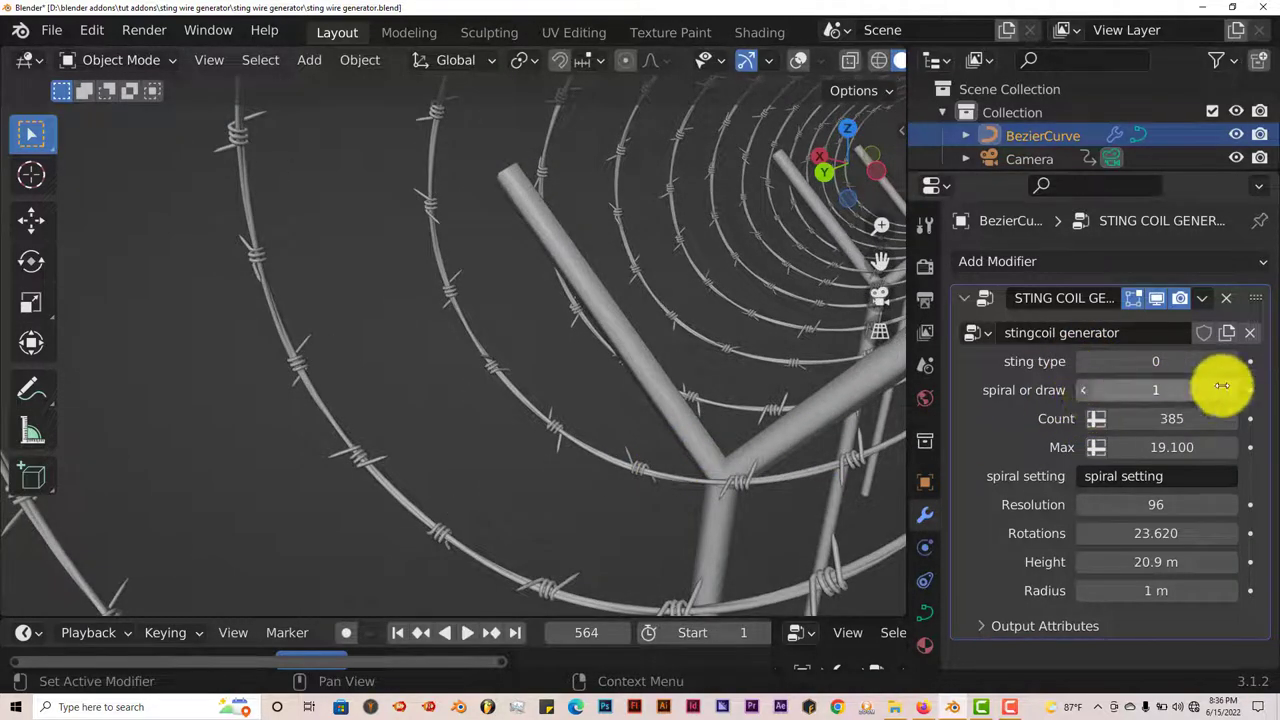
pyautogui.click(1086, 392)
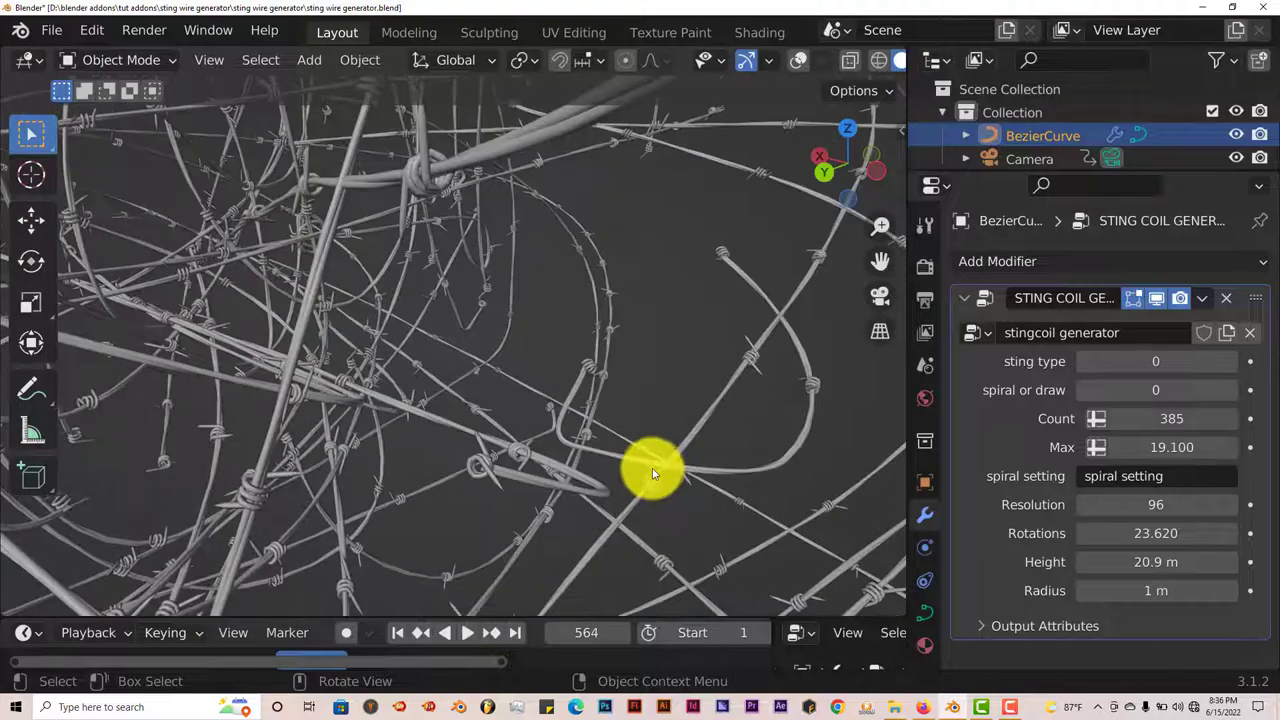
pyautogui.moveTo(639, 470); pyautogui.dragTo(675, 511, button='middle')
pyautogui.scroll(-5, 670, 484)
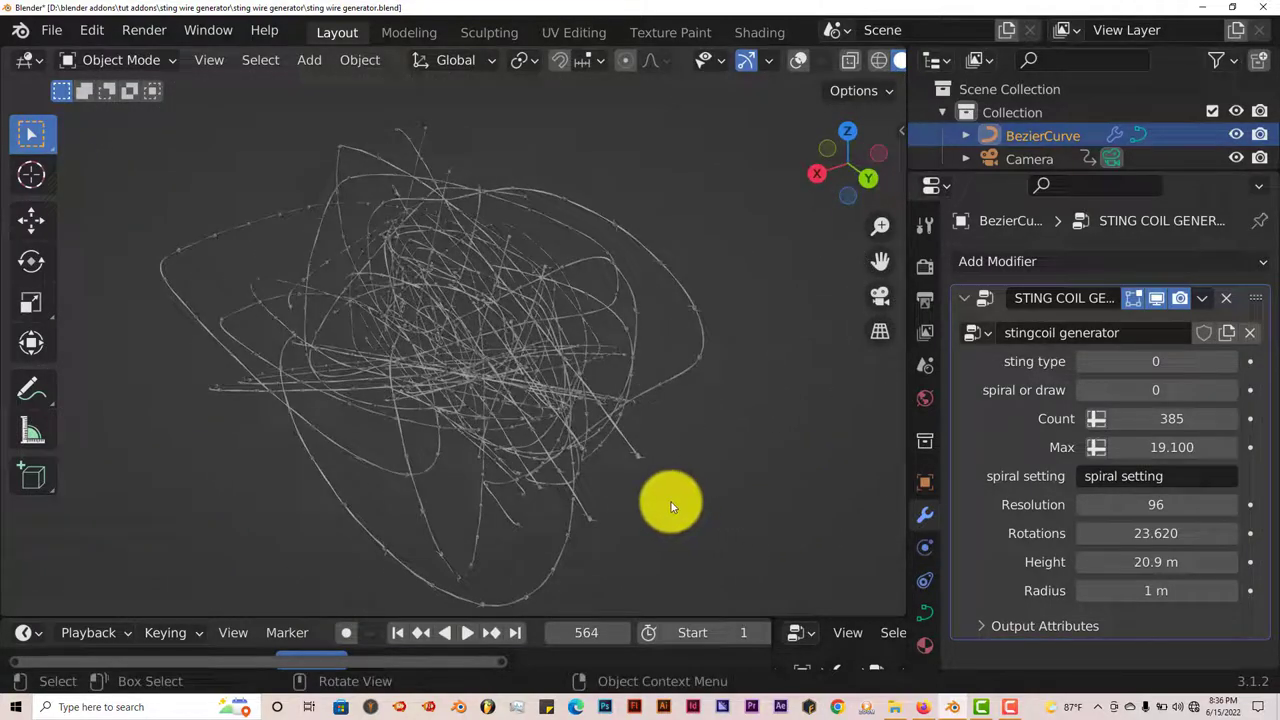
pyautogui.moveTo(1162, 395); pyautogui.dragTo(1215, 393)
pyautogui.click(1230, 397)
pyautogui.moveTo(749, 480)
pyautogui.mouseDown(button='middle')
pyautogui.moveTo(449, 466)
pyautogui.moveTo(351, 477)
pyautogui.moveTo(427, 478)
pyautogui.mouseUp(button='middle')
pyautogui.moveTo(584, 468); pyautogui.dragTo(520, 445, button='middle')
pyautogui.scroll(3, 565, 463)
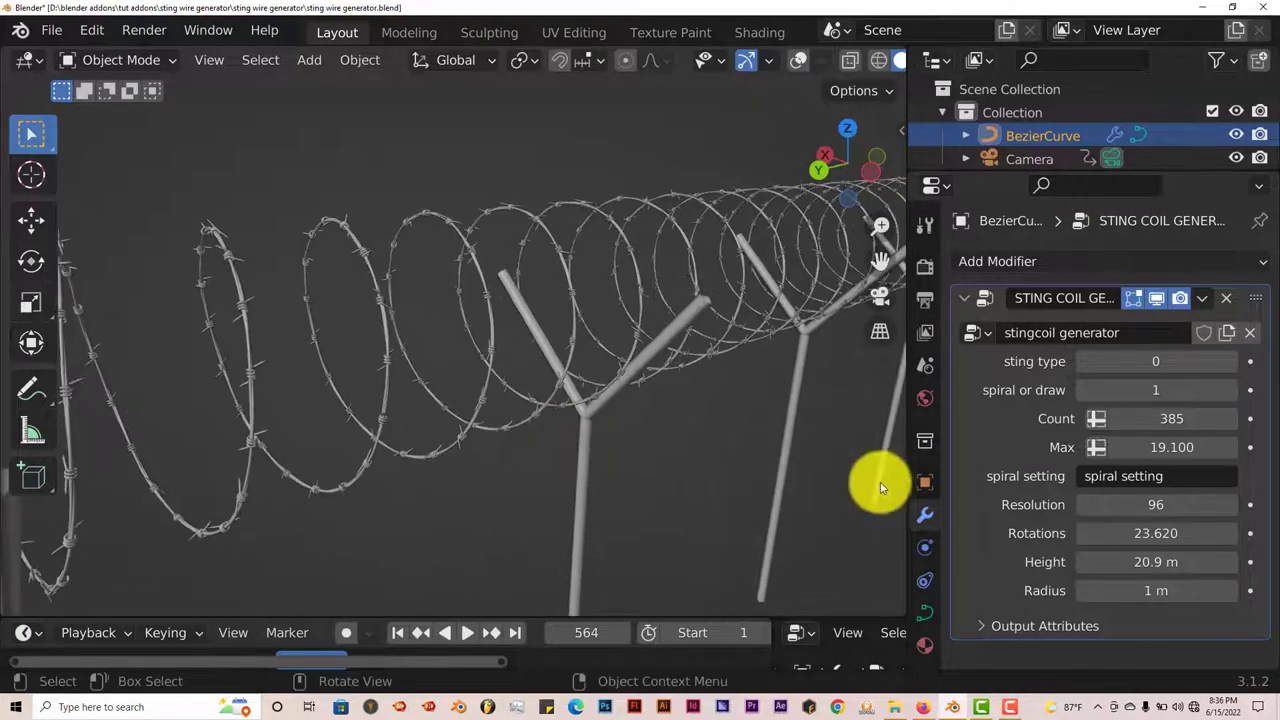
# - Set the sting coil's barb Count to 640
pyautogui.scroll(4, 743, 451)
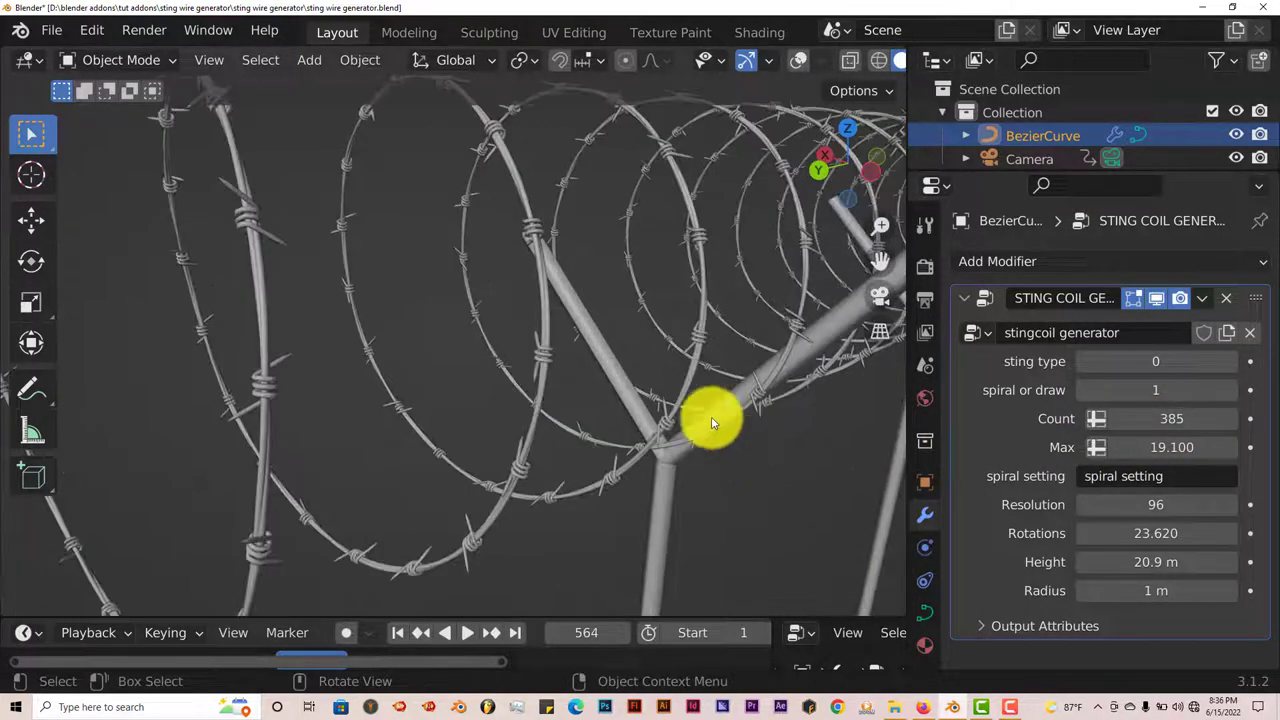
pyautogui.moveTo(1130, 420); pyautogui.dragTo(169, 408)
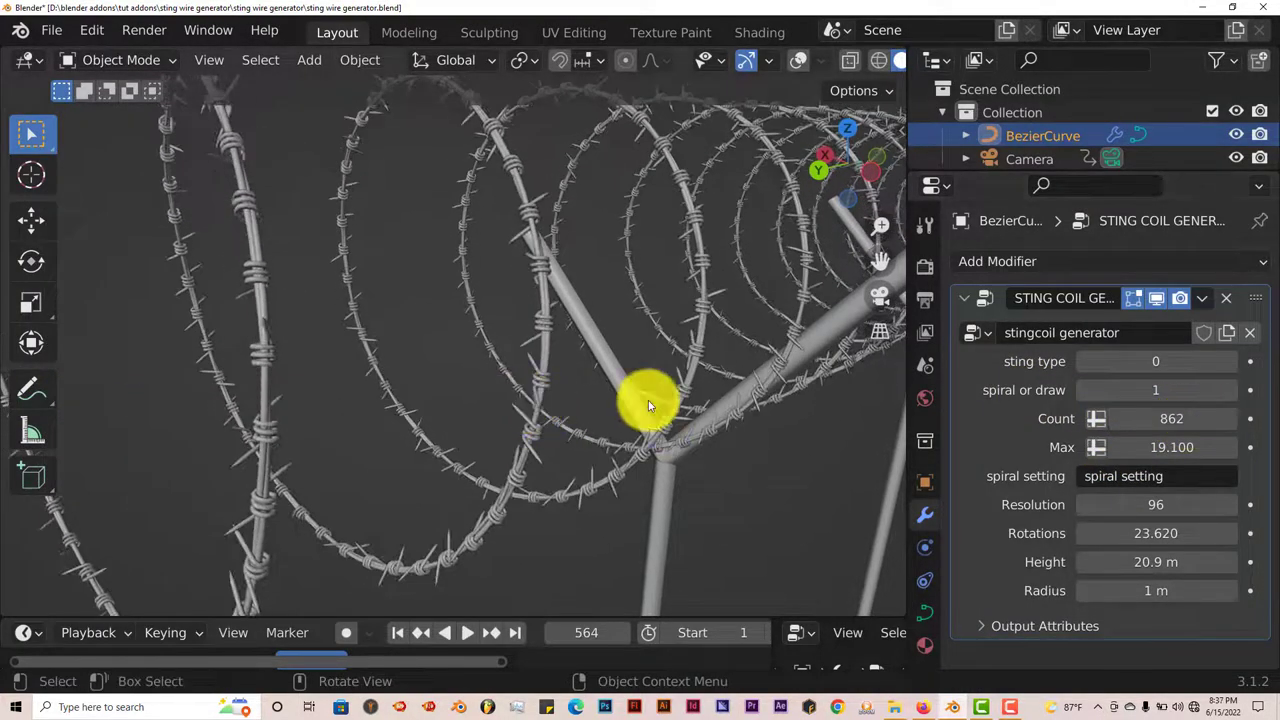
pyautogui.moveTo(1160, 416); pyautogui.dragTo(996, 429)
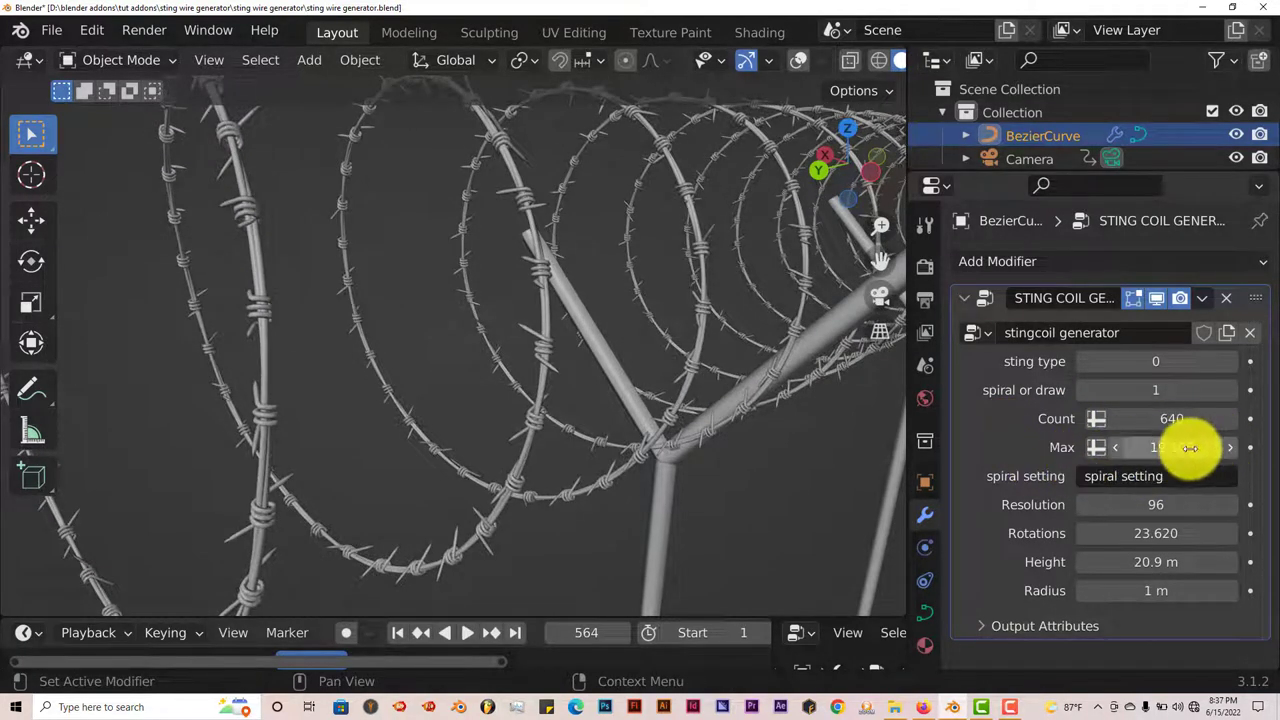
# - Set Max to 20.190 and zoom in on the post to inspect the denser barbs
pyautogui.moveTo(1182, 447)
pyautogui.mouseDown()
pyautogui.moveTo(1214, 443)
pyautogui.moveTo(17, 443)
pyautogui.moveTo(1257, 443)
pyautogui.moveTo(1063, 477)
pyautogui.moveTo(1134, 471)
pyautogui.moveTo(1180, 447)
pyautogui.mouseUp()
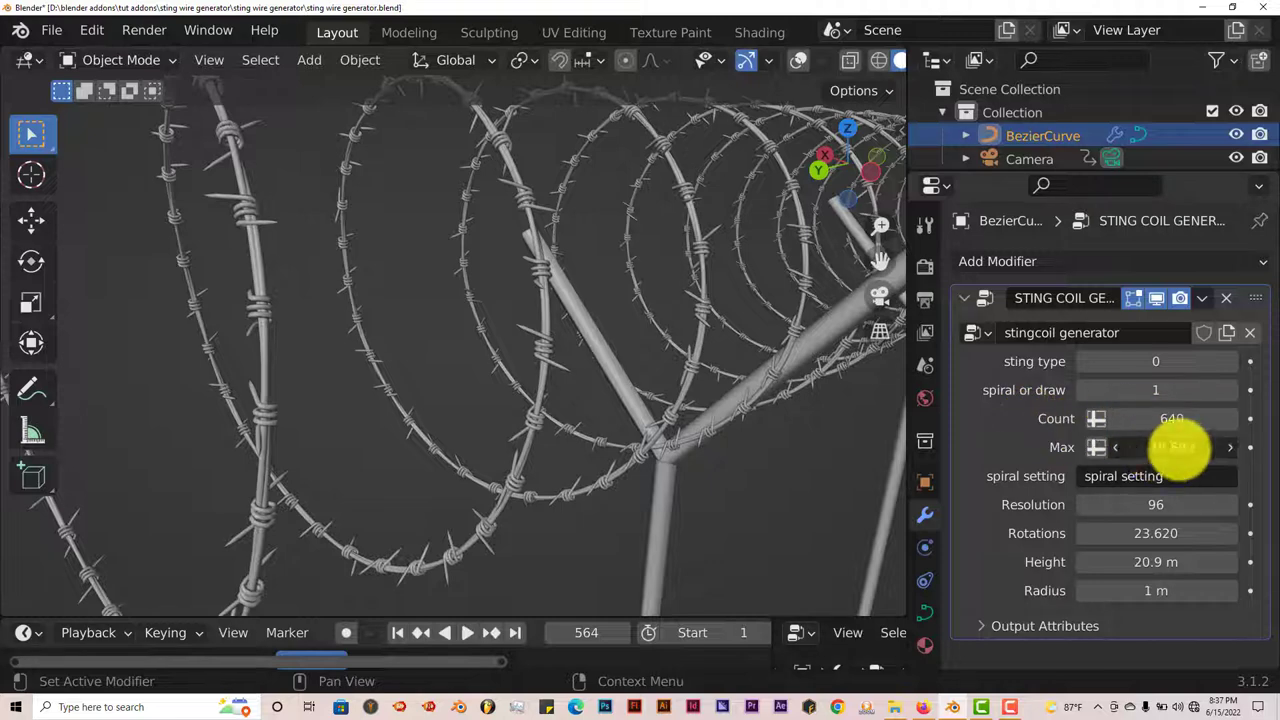
pyautogui.moveTo(1183, 451)
pyautogui.mouseDown()
pyautogui.moveTo(1262, 447)
pyautogui.moveTo(1006, 457)
pyautogui.moveTo(1200, 447)
pyautogui.mouseUp()
pyautogui.moveTo(567, 421); pyautogui.dragTo(610, 412, button='middle')
pyautogui.scroll(5, 618, 416)
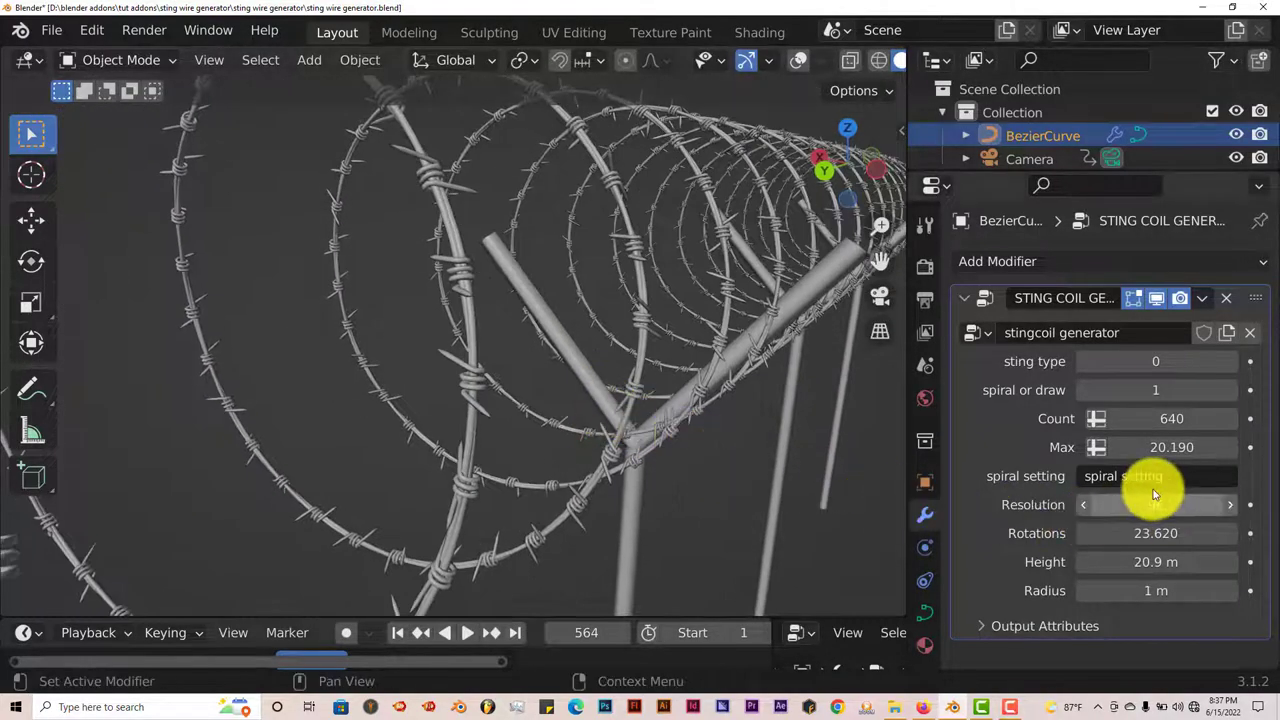
pyautogui.scroll(-3, 627, 405)
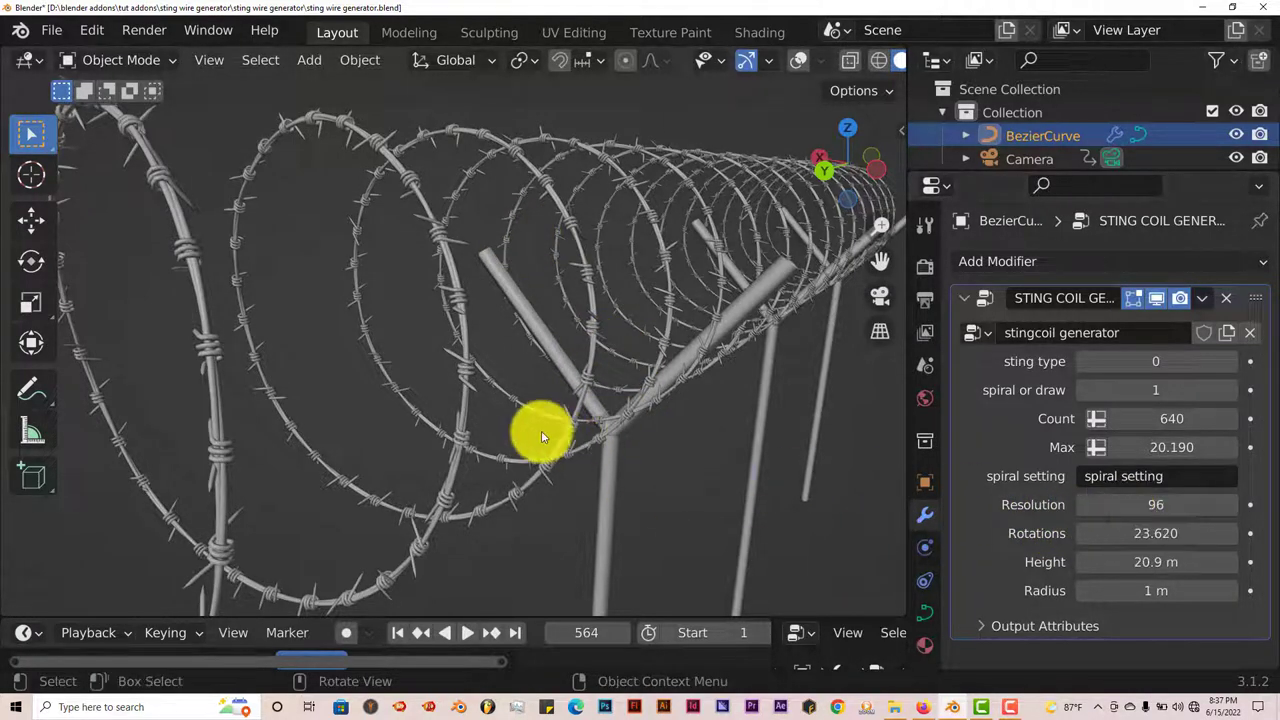
pyautogui.scroll(4, 535, 412)
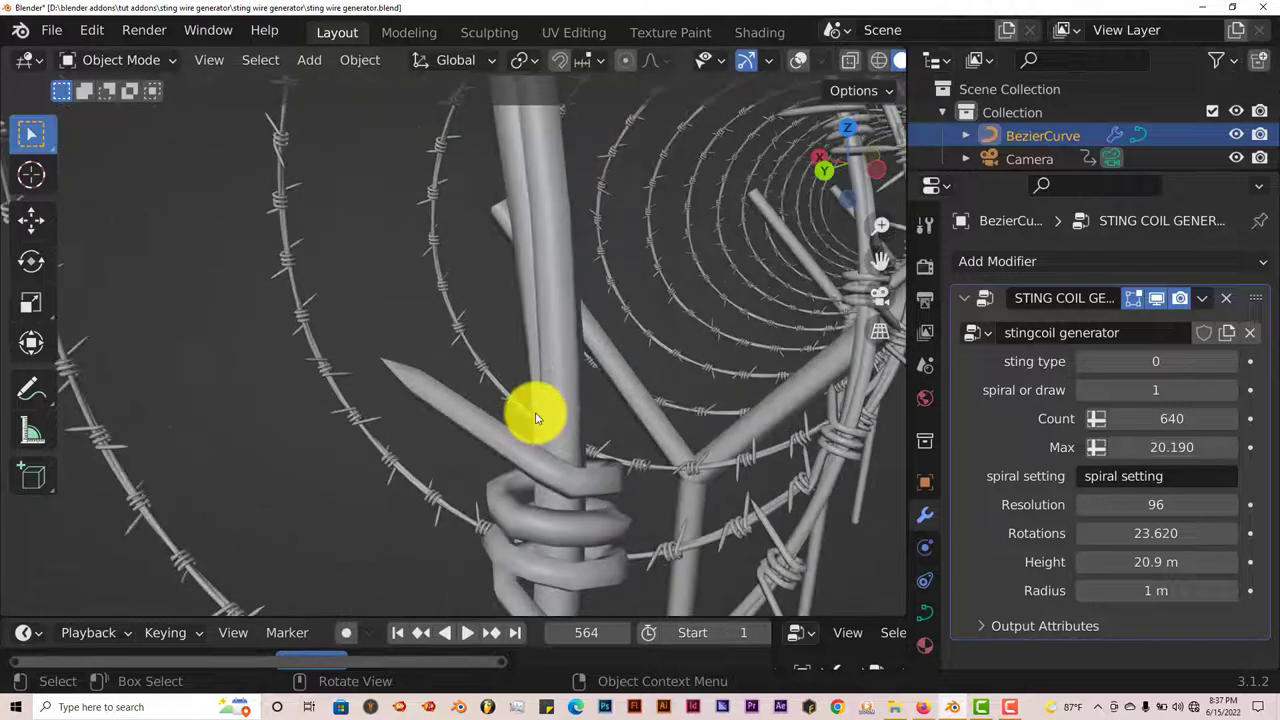
pyautogui.moveTo(534, 380); pyautogui.dragTo(508, 340, button='middle')
pyautogui.scroll(3, 508, 340)
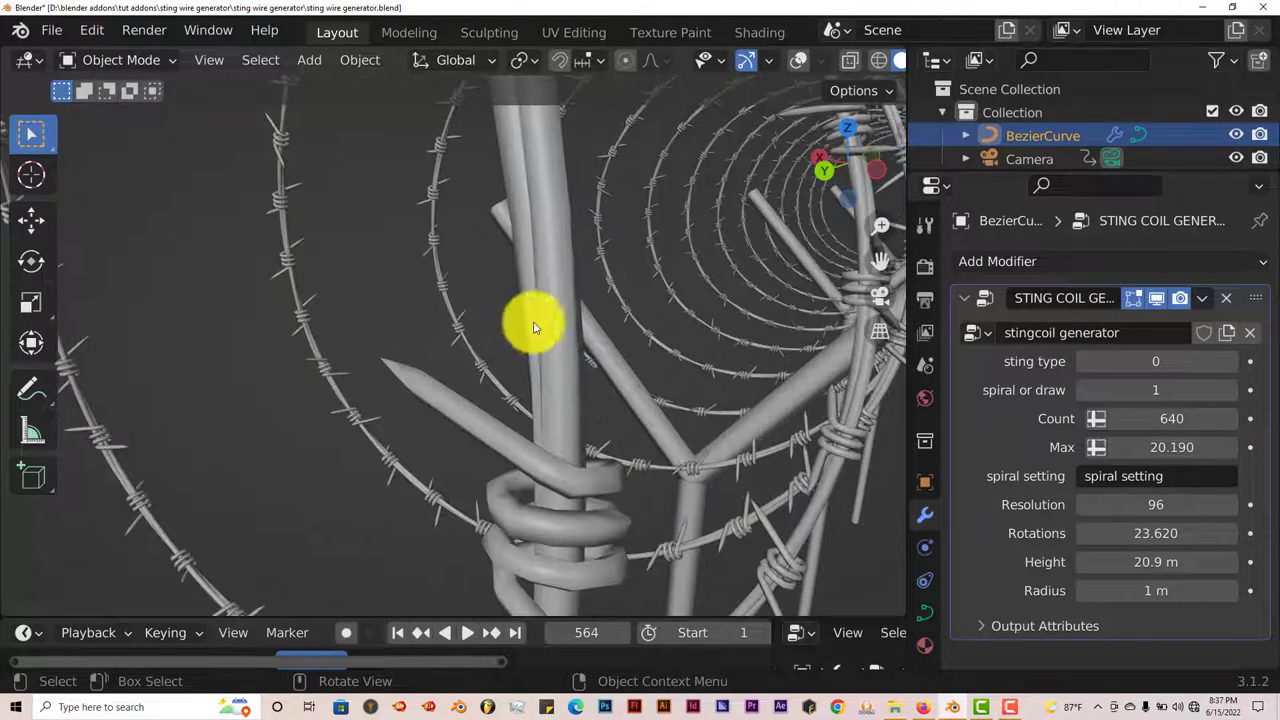
pyautogui.scroll(-3, 549, 327)
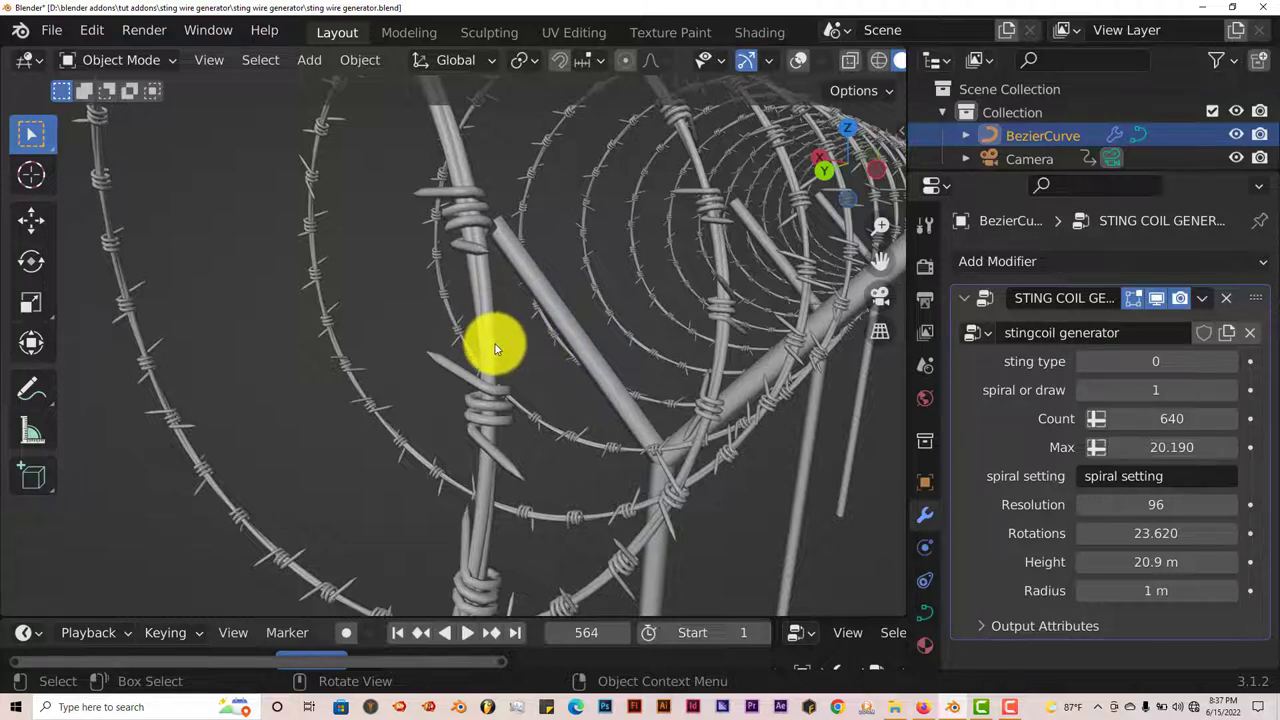
pyautogui.scroll(3, 495, 348)
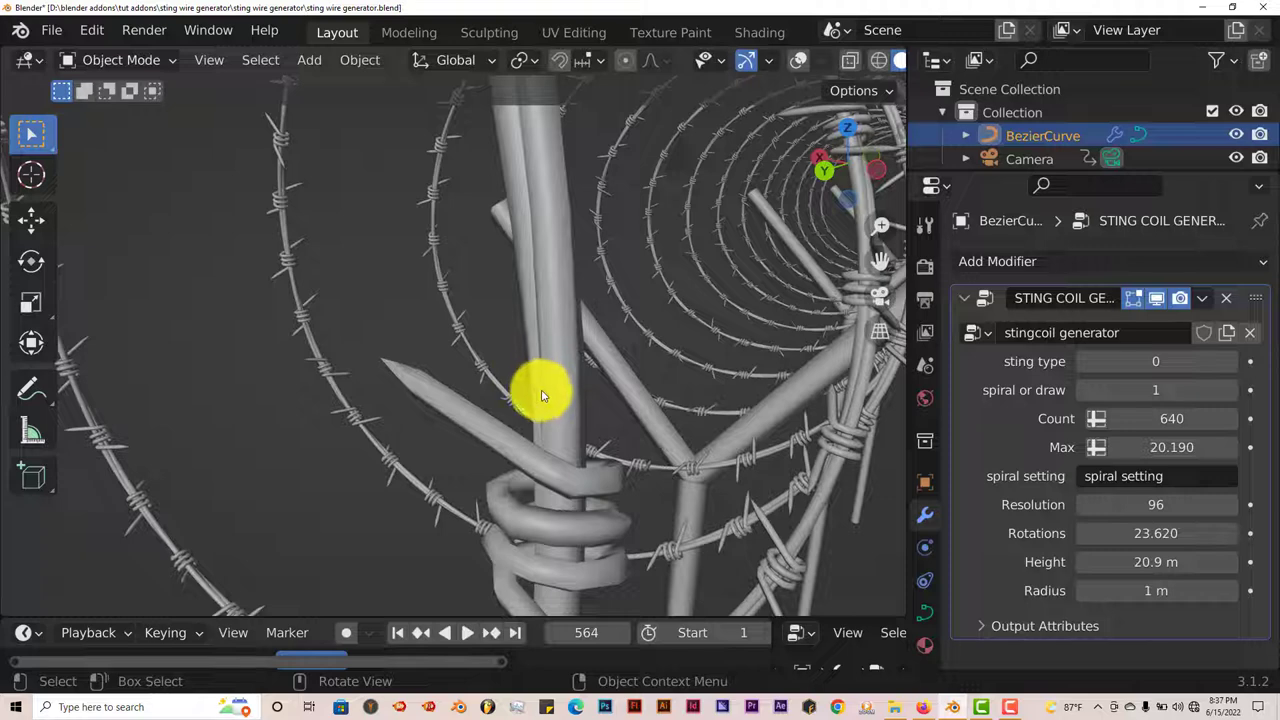
pyautogui.scroll(-2, 543, 407)
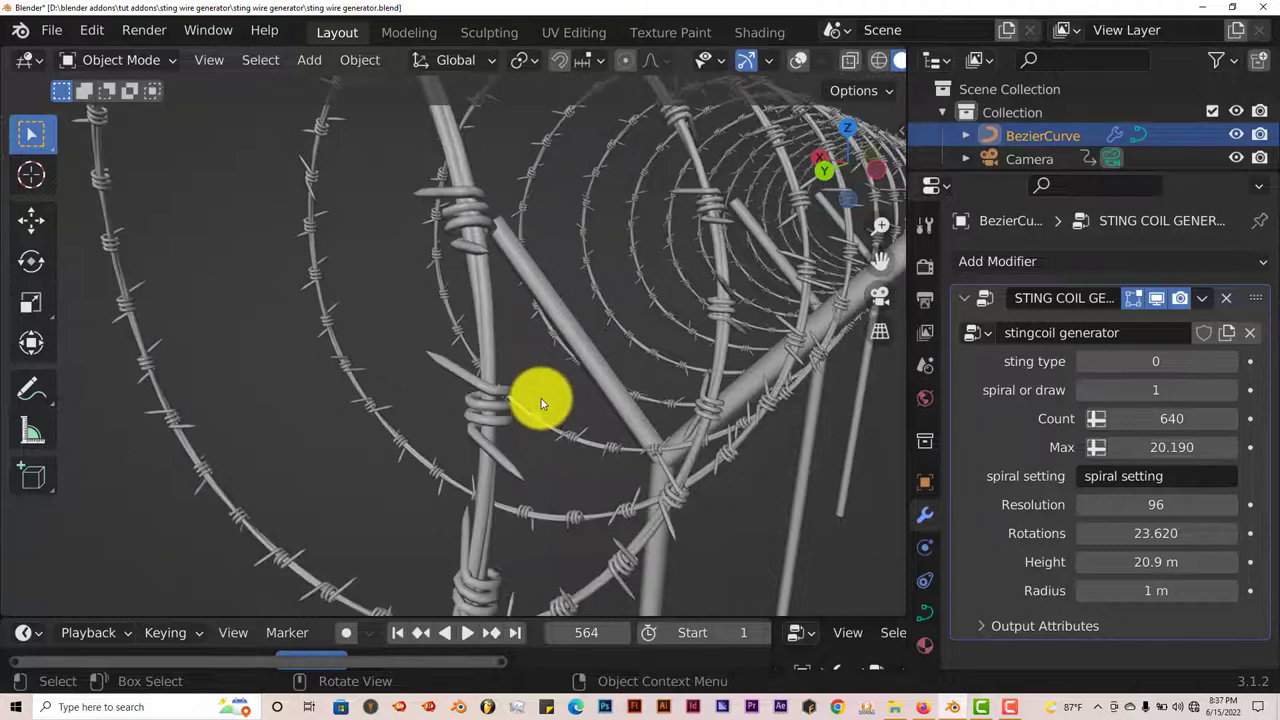
pyautogui.scroll(-2, 541, 400)
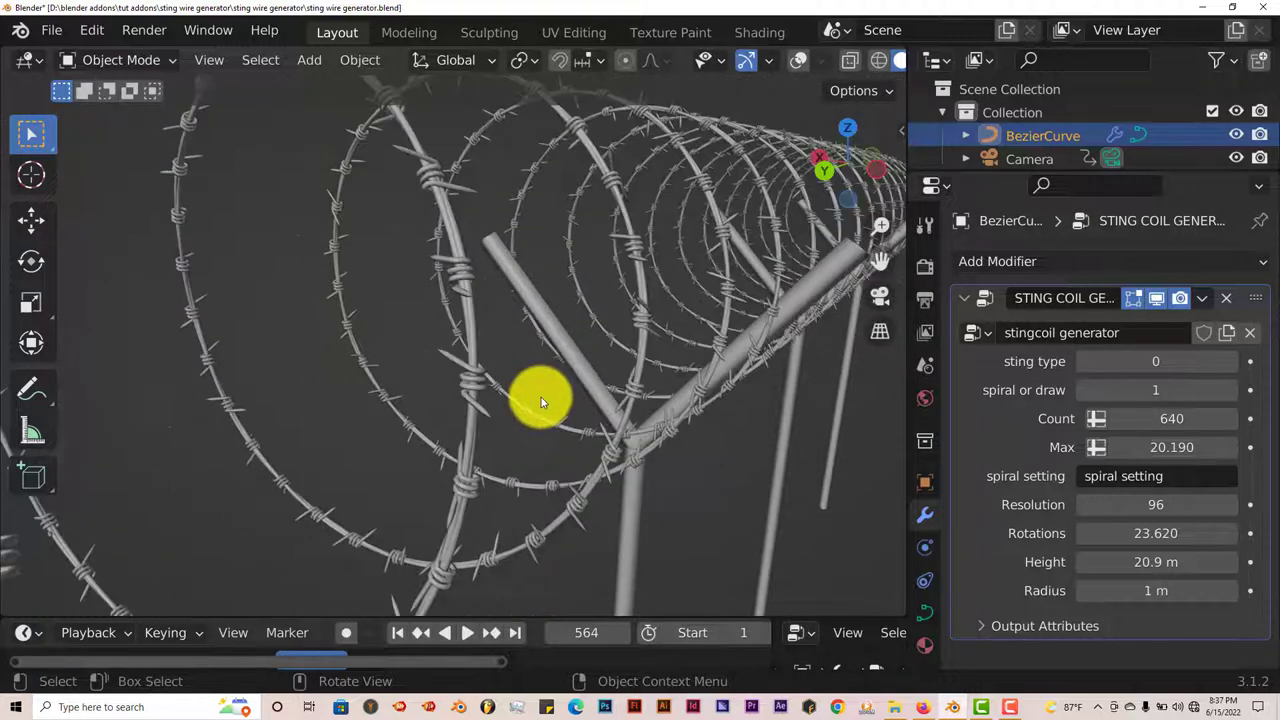
pyautogui.scroll(3, 539, 404)
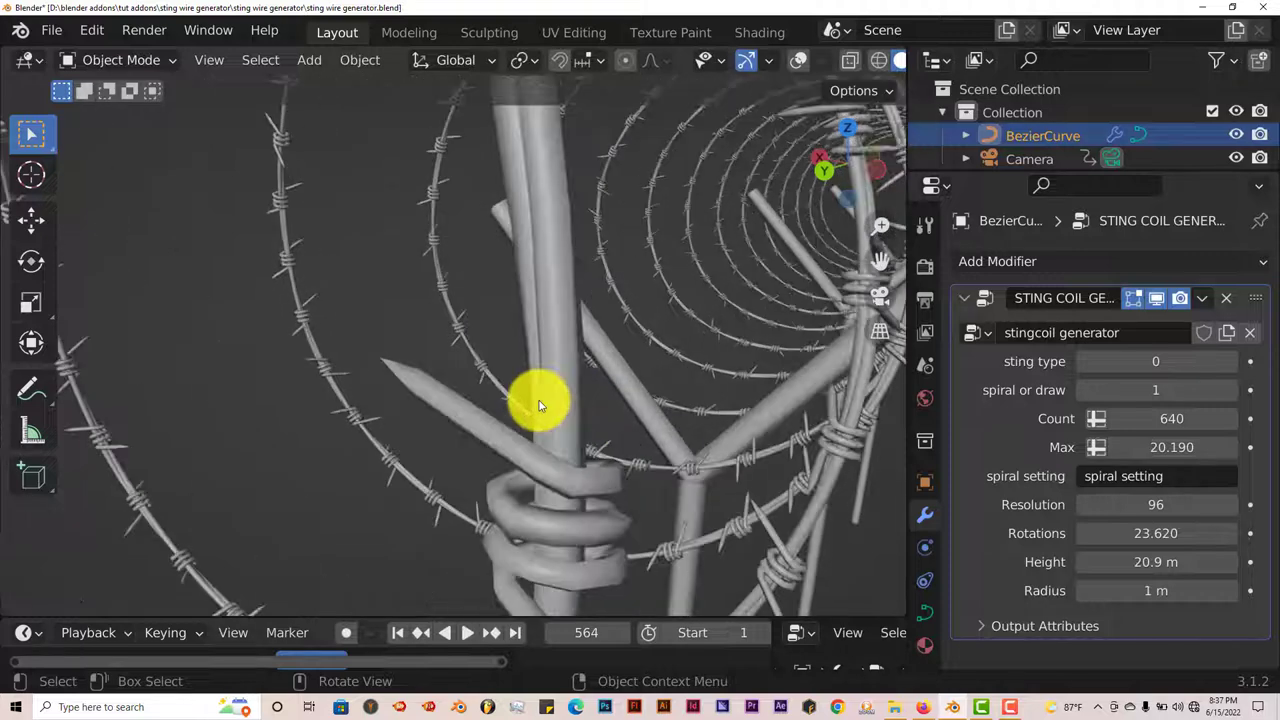
pyautogui.scroll(-2, 492, 330)
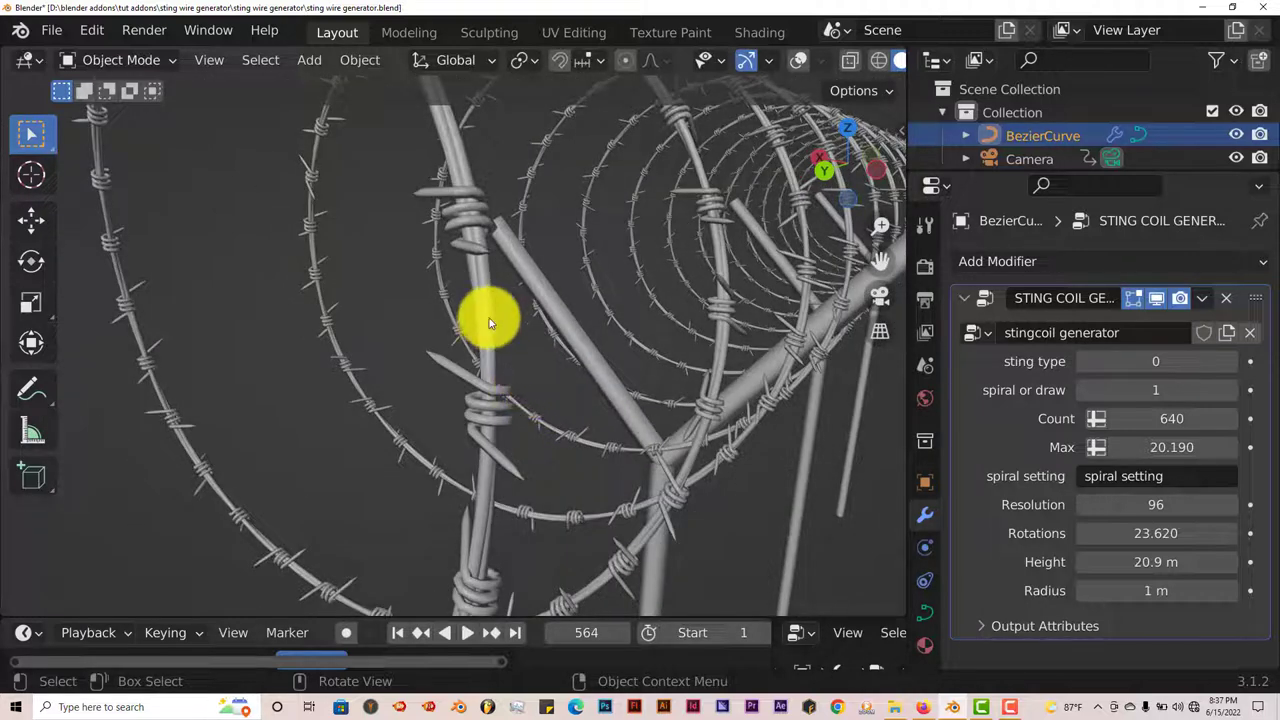
pyautogui.scroll(3, 459, 210)
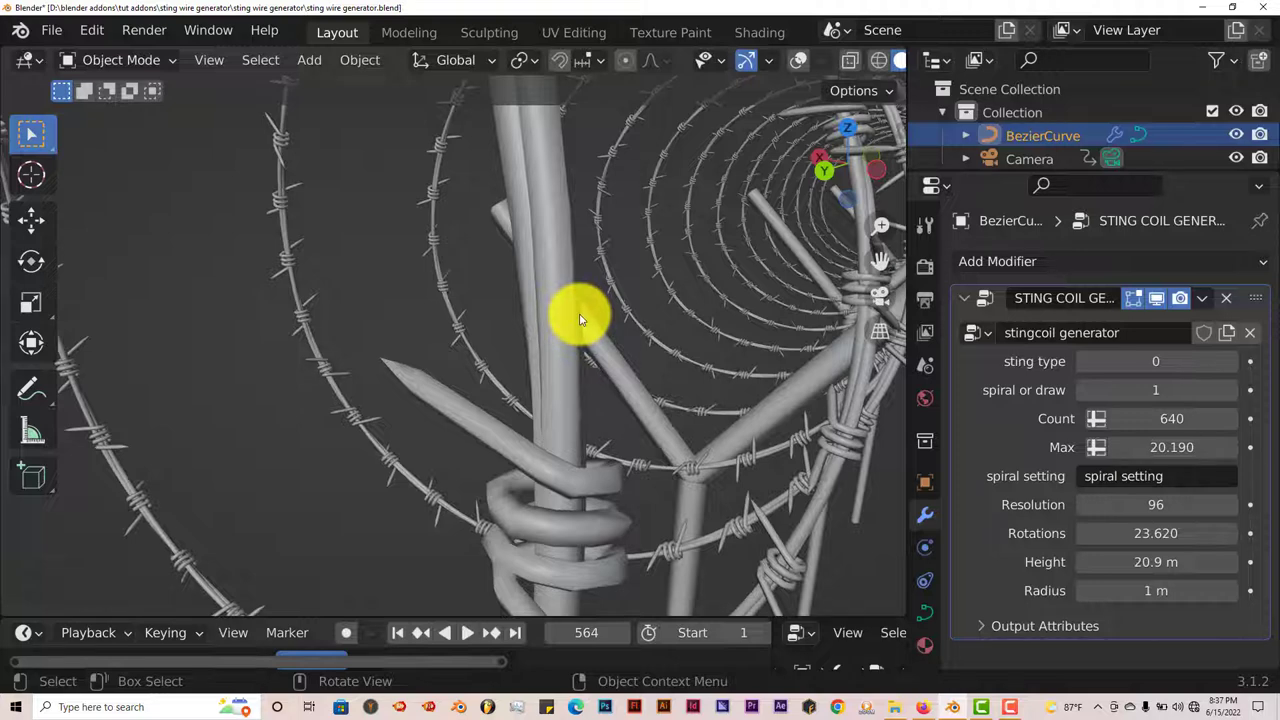
pyautogui.scroll(-2, 579, 316)
pyautogui.scroll(3, 489, 330)
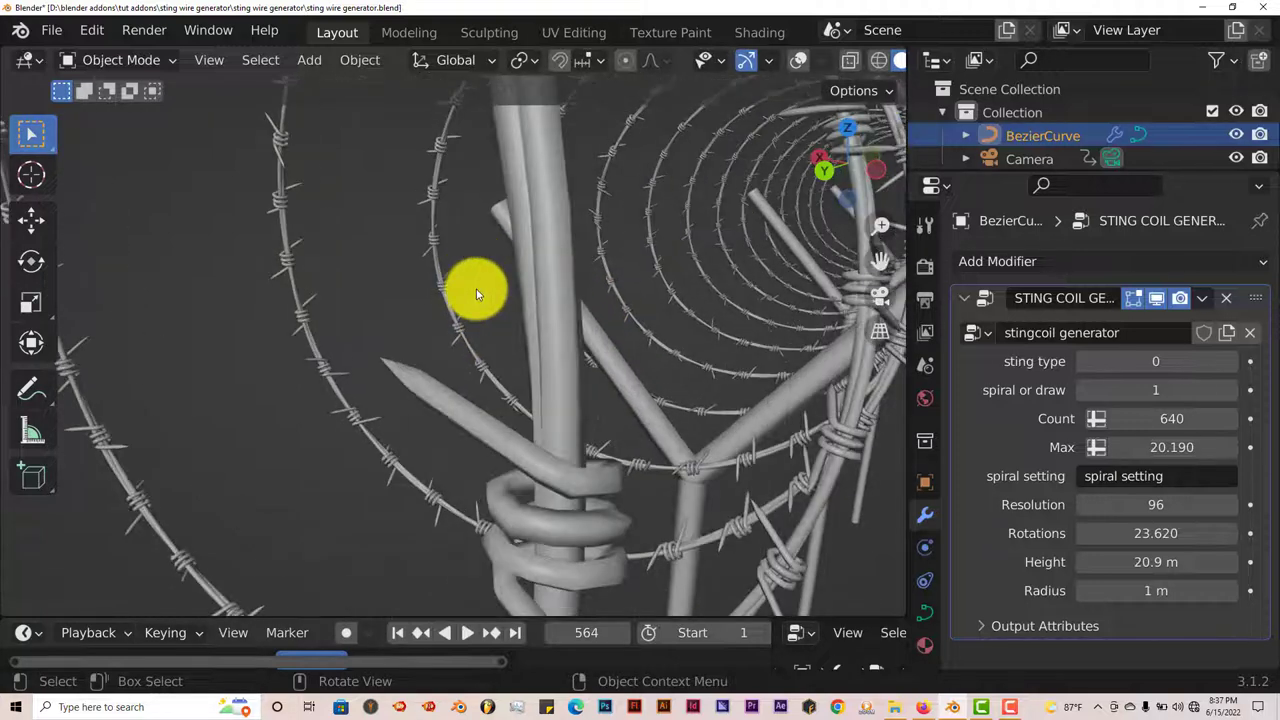
pyautogui.keyDown('shift'); pyautogui.scroll(-5, 482, 298); pyautogui.keyUp('shift')
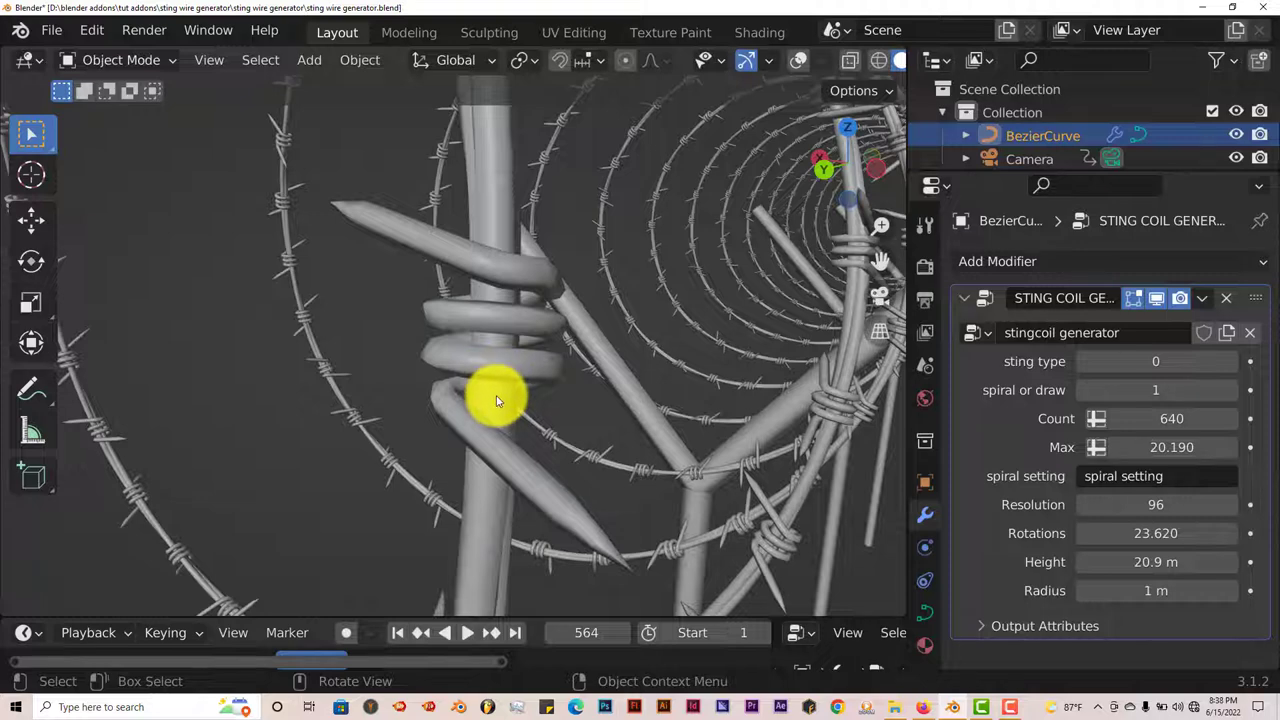
pyautogui.keyDown('shift'); pyautogui.scroll(-3, 495, 401); pyautogui.keyUp('shift')
pyautogui.keyDown('shift'); pyautogui.scroll(3, 492, 401); pyautogui.keyUp('shift')
# - Bring the coil Resolution from 198 to 98, then orbit and zoom out to check it
pyautogui.moveTo(1183, 507); pyautogui.dragTo(1250, 492)
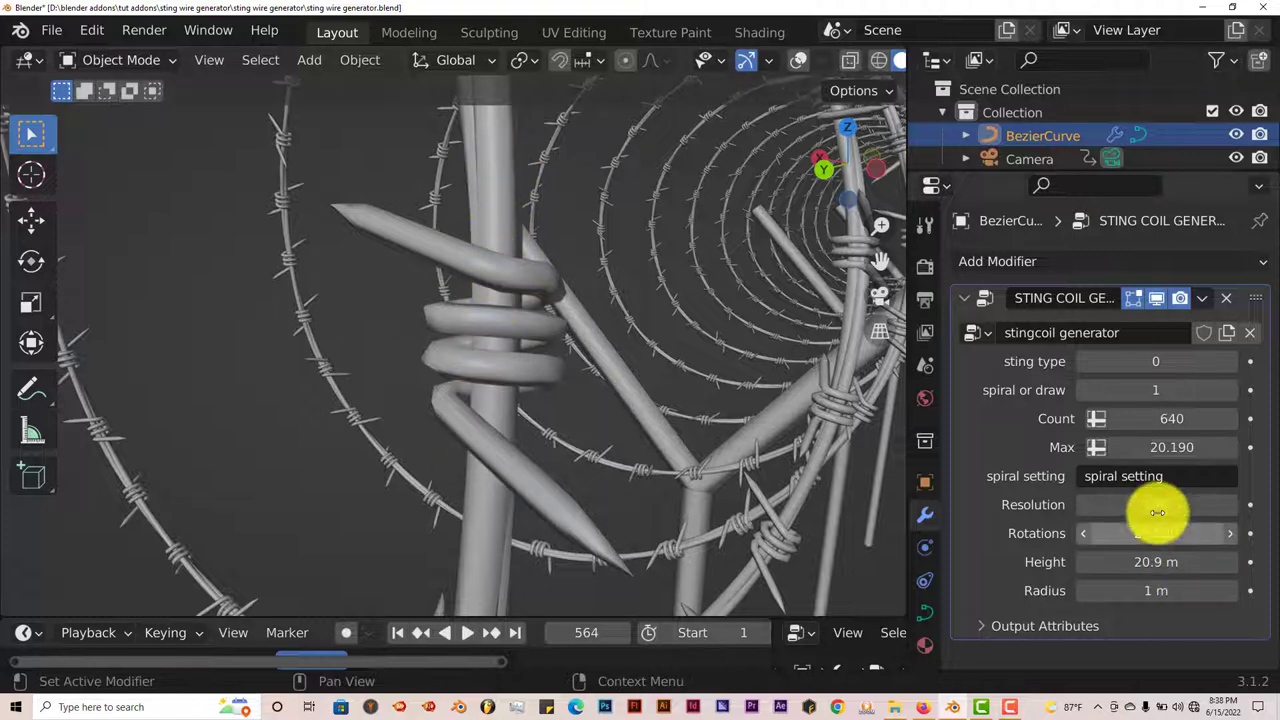
pyautogui.moveTo(1157, 504); pyautogui.dragTo(1088, 514)
pyautogui.moveTo(808, 477); pyautogui.dragTo(560, 309, button='middle')
pyautogui.scroll(-4, 519, 222)
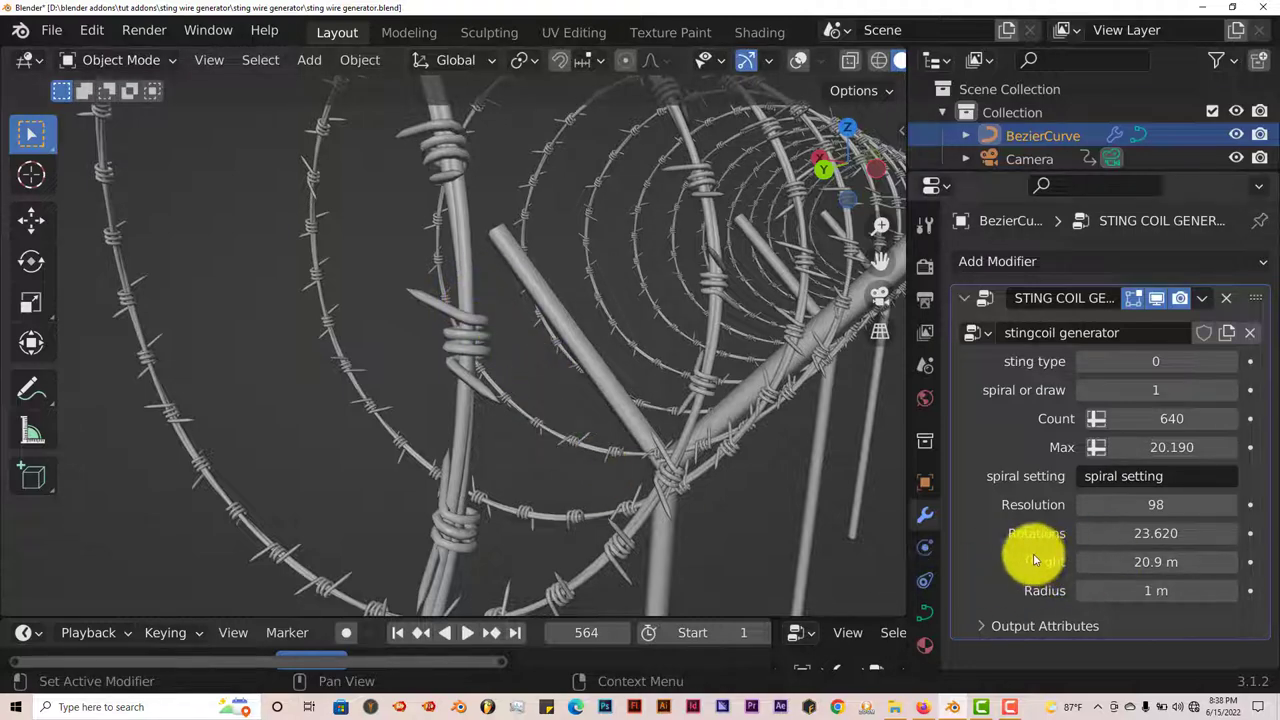
# - Step Rotations through 24.670 and 25.870 up to 26.830, checking the coil side-on
pyautogui.moveTo(1139, 538); pyautogui.dragTo(1214, 537)
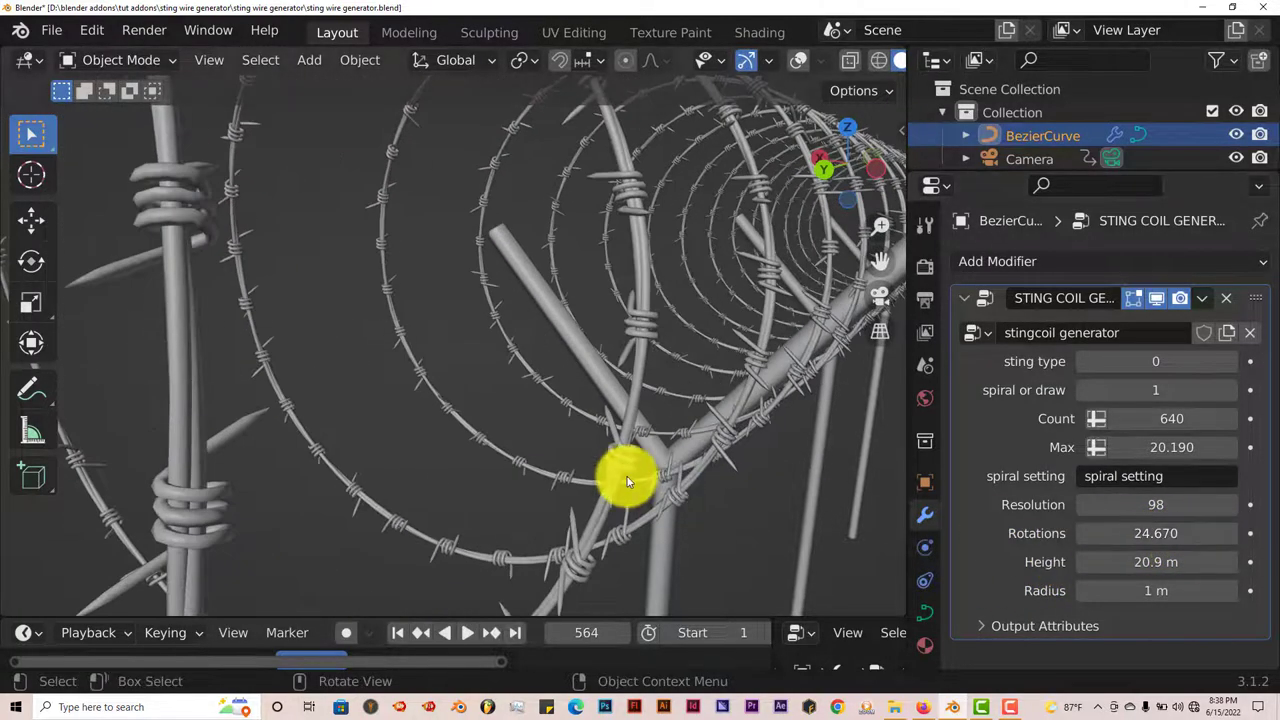
pyautogui.moveTo(622, 482); pyautogui.dragTo(550, 494, button='middle')
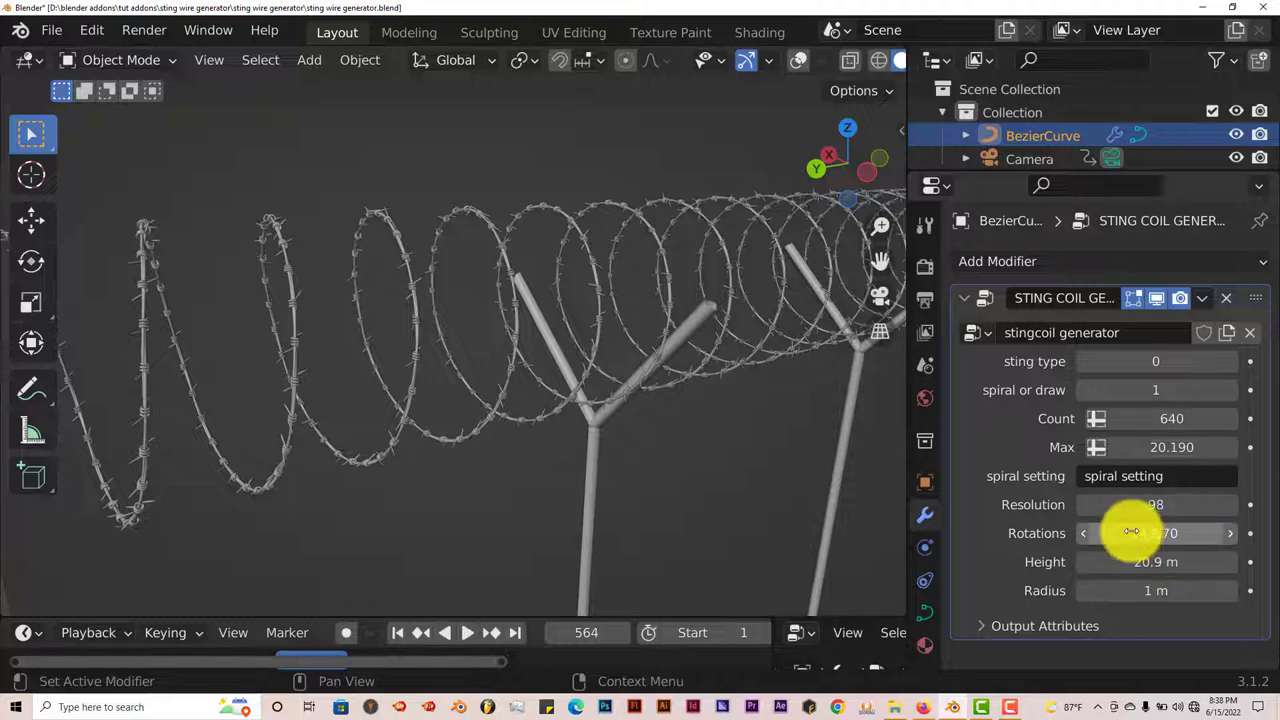
pyautogui.moveTo(1129, 531); pyautogui.dragTo(1268, 531)
pyautogui.scroll(-4, 643, 457)
pyautogui.scroll(3, 604, 469)
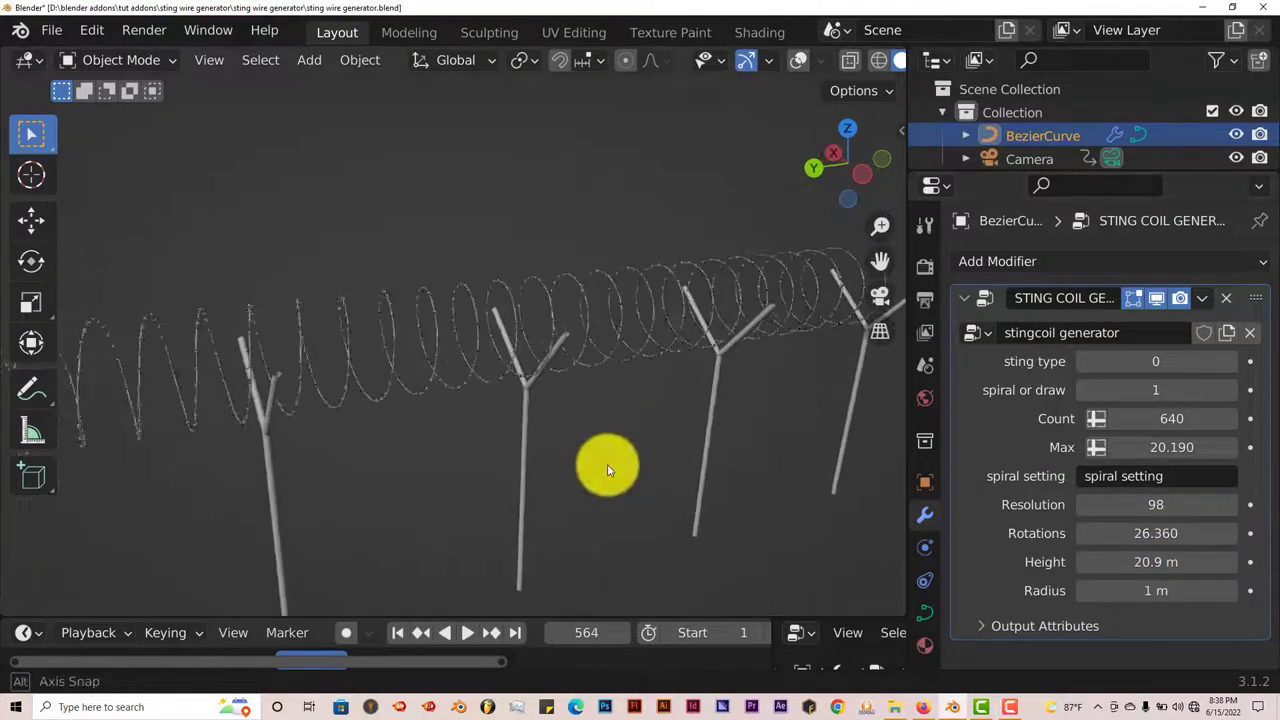
pyautogui.scroll(-3, 608, 470)
pyautogui.moveTo(608, 470); pyautogui.dragTo(628, 471, button='middle')
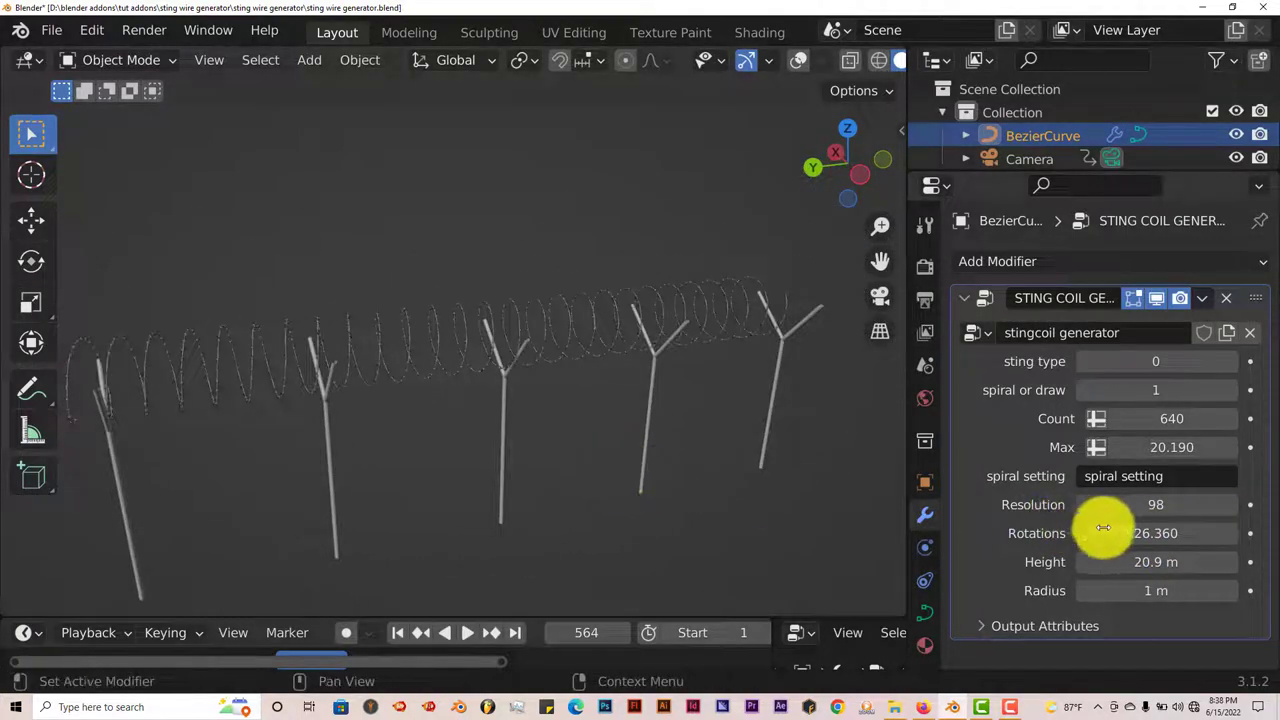
pyautogui.moveTo(1128, 534)
pyautogui.mouseDown()
pyautogui.moveTo(1217, 523)
pyautogui.moveTo(23, 517)
pyautogui.moveTo(1103, 534)
pyautogui.moveTo(944, 556)
pyautogui.moveTo(1206, 537)
pyautogui.moveTo(916, 561)
pyautogui.moveTo(1257, 534)
pyautogui.moveTo(938, 567)
pyautogui.moveTo(1171, 543)
pyautogui.moveTo(1150, 540)
pyautogui.mouseUp()
pyautogui.scroll(5, 606, 470)
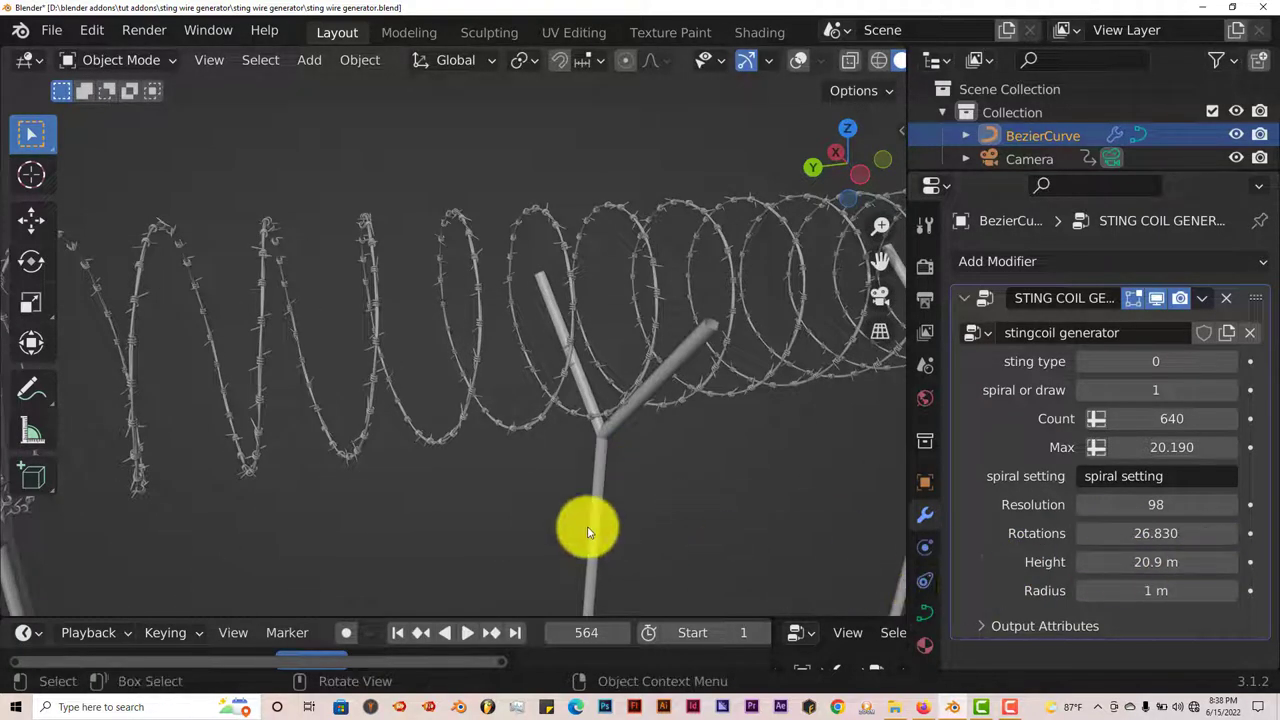
pyautogui.scroll(-1, 589, 526)
pyautogui.moveTo(1157, 563); pyautogui.dragTo(1229, 563)
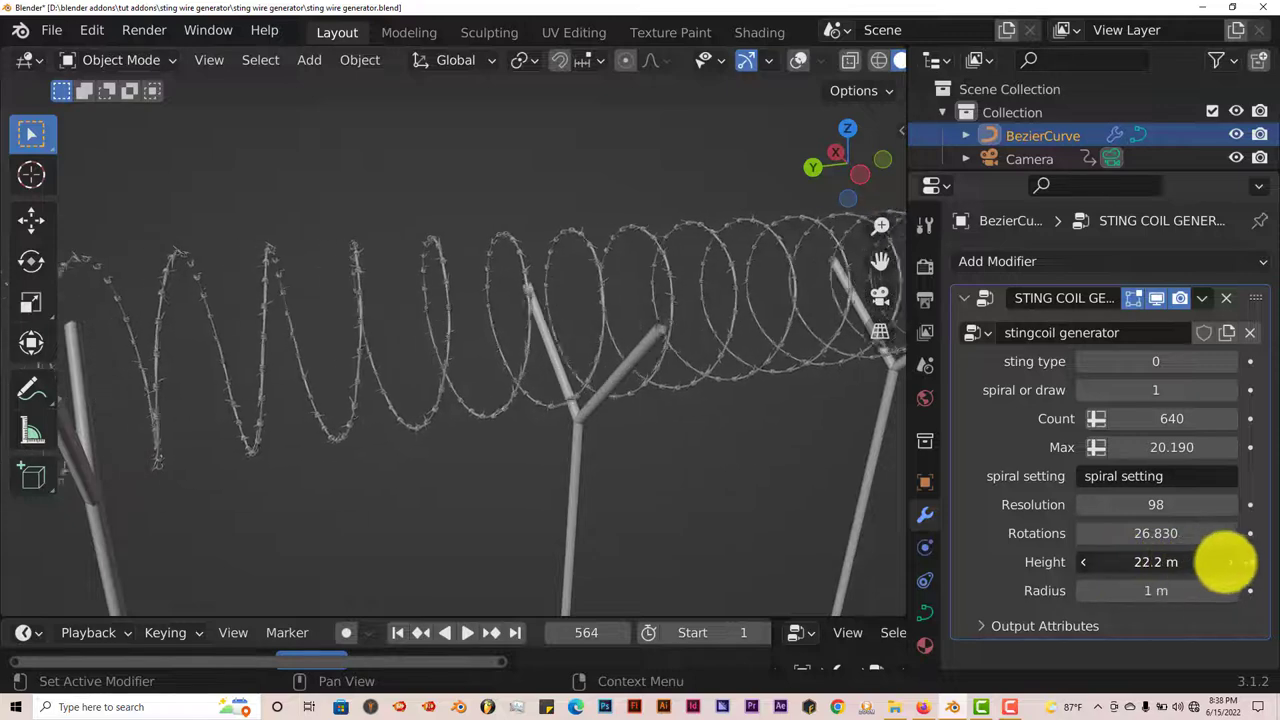
pyautogui.scroll(-1, 573, 518)
pyautogui.scroll(-3, 573, 518)
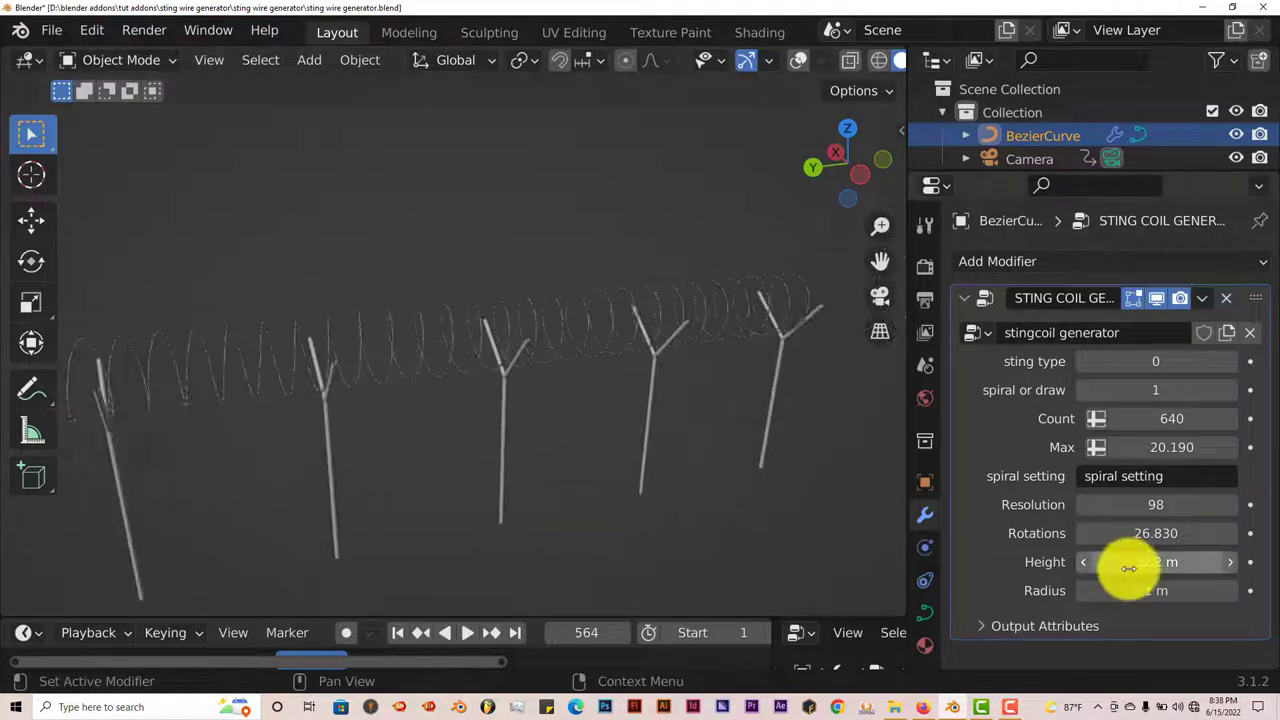
pyautogui.moveTo(1138, 565); pyautogui.dragTo(607, 602)
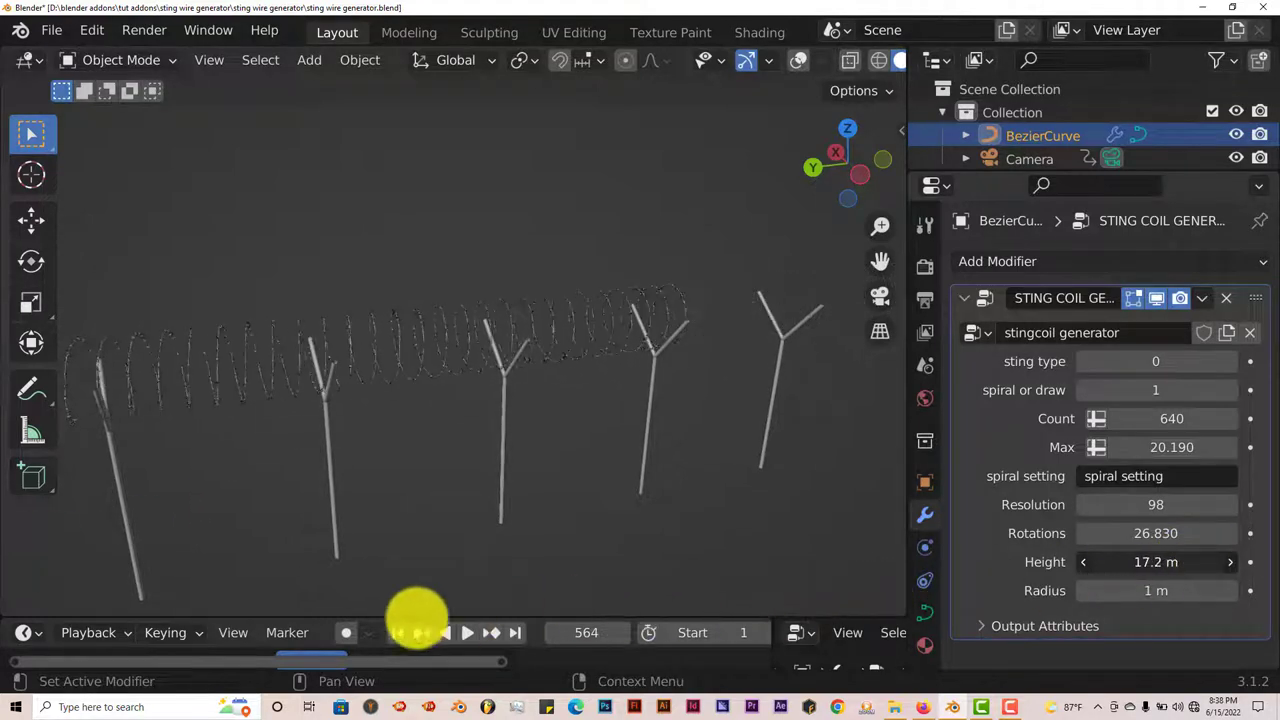
pyautogui.moveTo(385, 615); pyautogui.dragTo(709, 594)
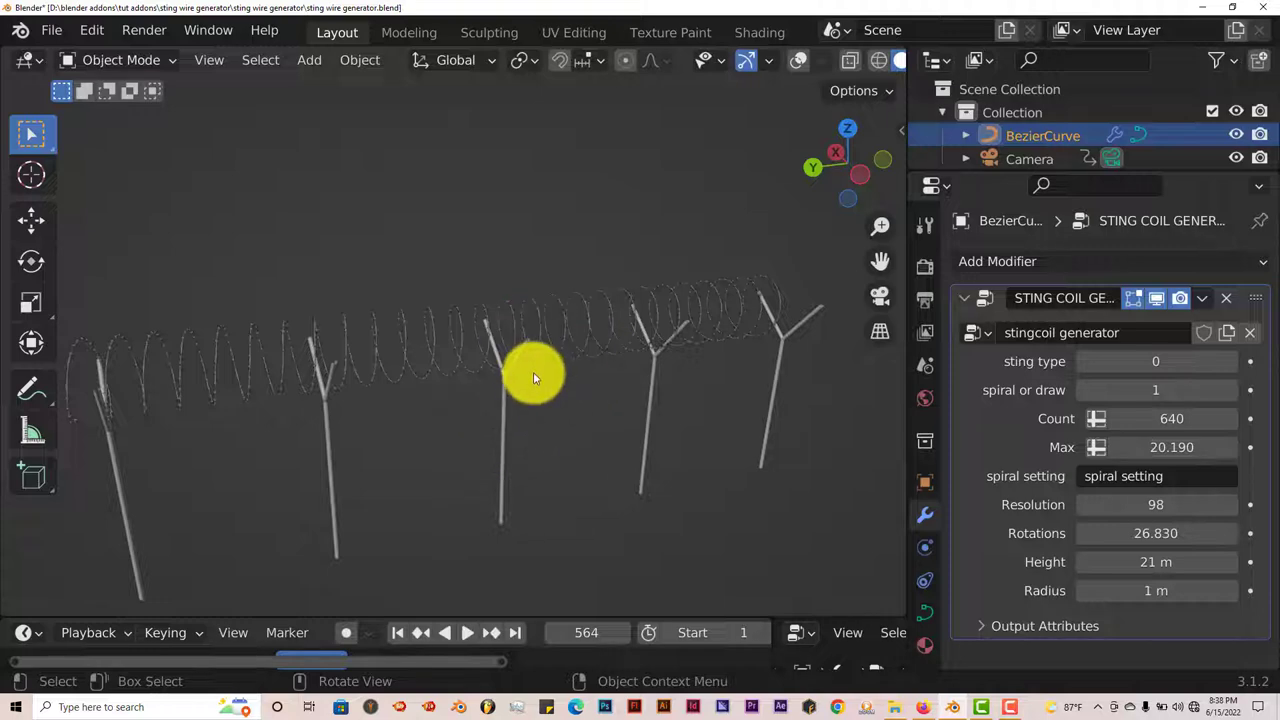
pyautogui.scroll(1, 533, 378)
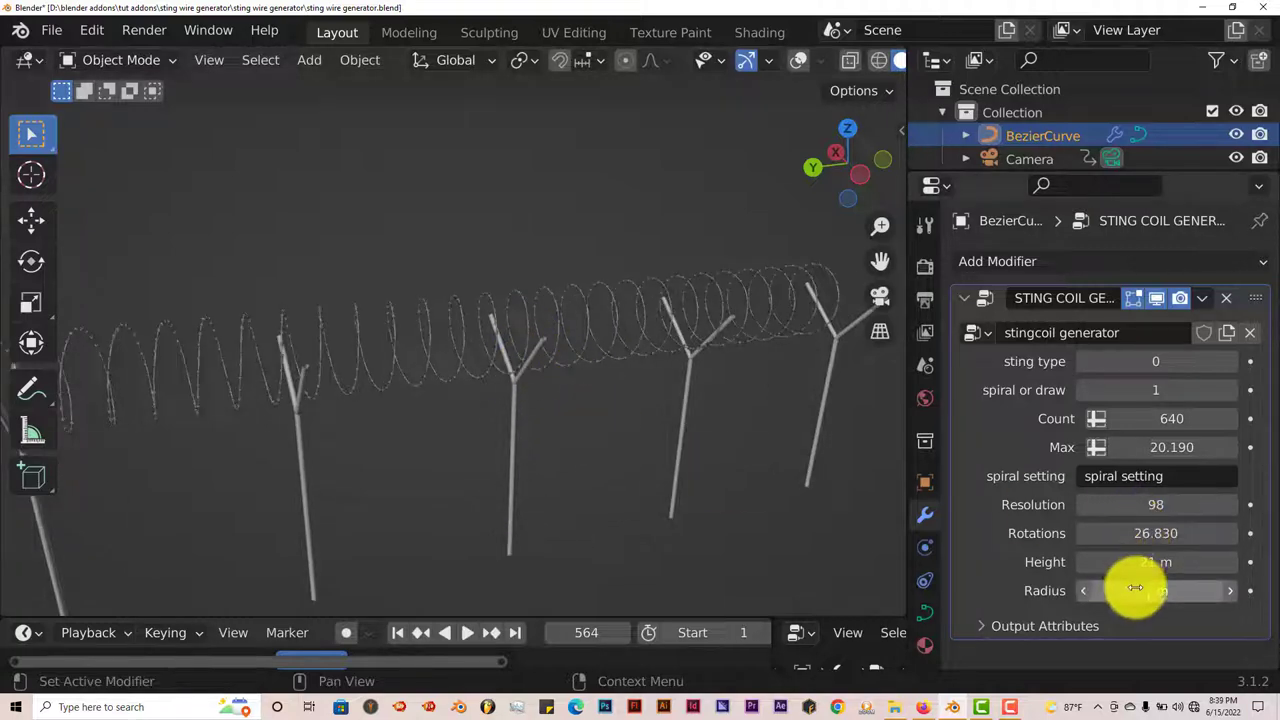
# - Widen the coil Radius from 1 m to 1.44 m and orbit to inspect the loops
pyautogui.moveTo(1135, 589)
pyautogui.mouseDown()
pyautogui.moveTo(1228, 586)
pyautogui.moveTo(1143, 591)
pyautogui.moveTo(1211, 594)
pyautogui.moveTo(1183, 606)
pyautogui.moveTo(1205, 603)
pyautogui.moveTo(1128, 586)
pyautogui.mouseUp()
pyautogui.moveTo(669, 492); pyautogui.dragTo(630, 499, button='middle')
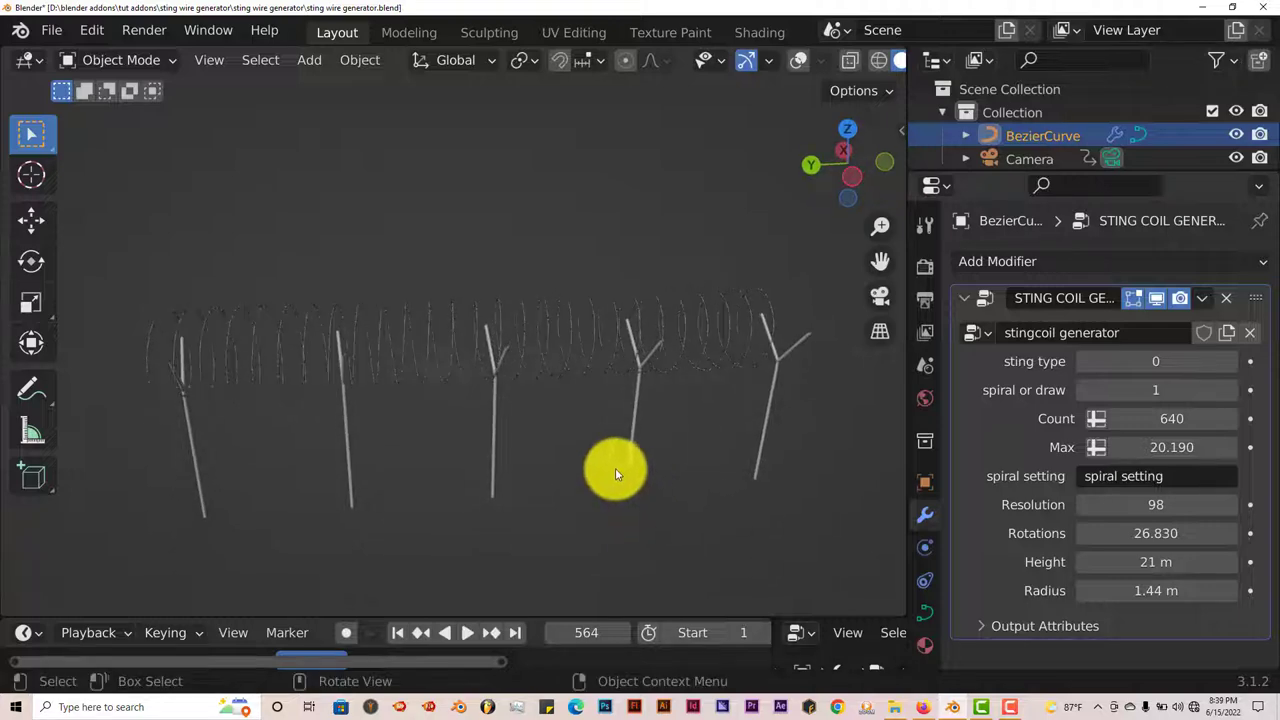
pyautogui.scroll(3, 615, 468)
pyautogui.moveTo(574, 471); pyautogui.dragTo(567, 488, button='middle')
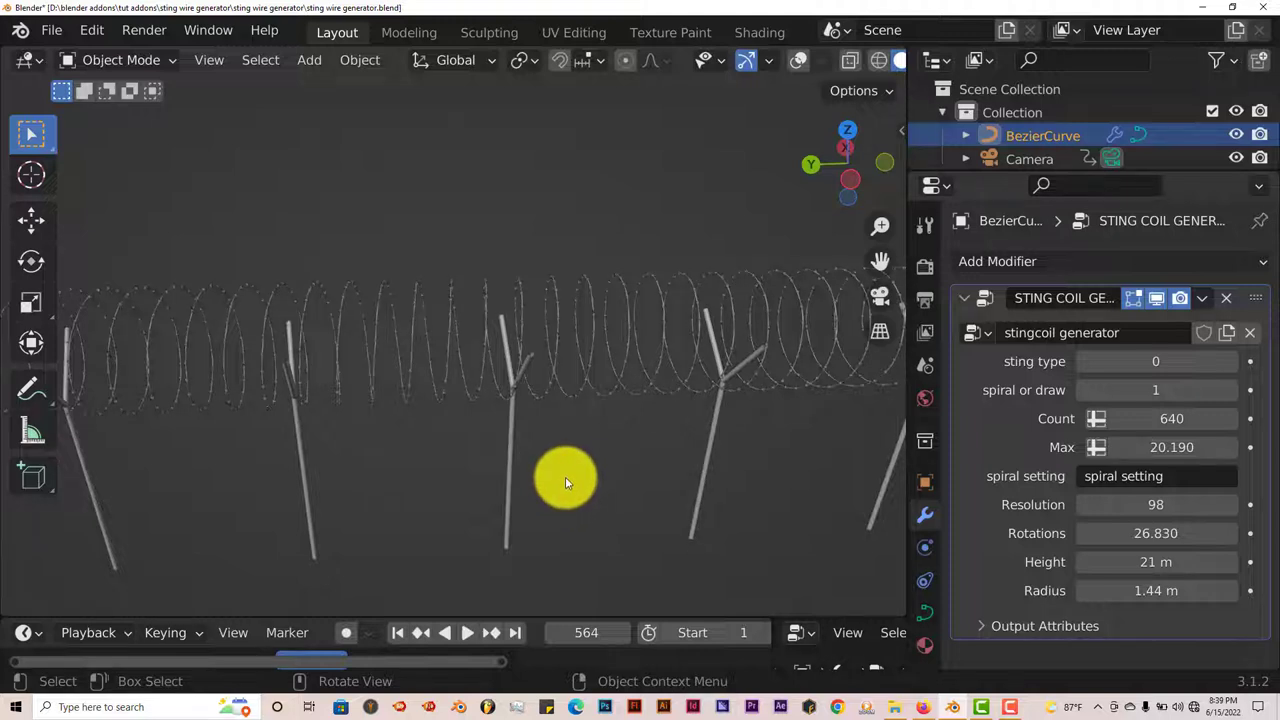
pyautogui.moveTo(567, 473); pyautogui.dragTo(570, 420, button='middle')
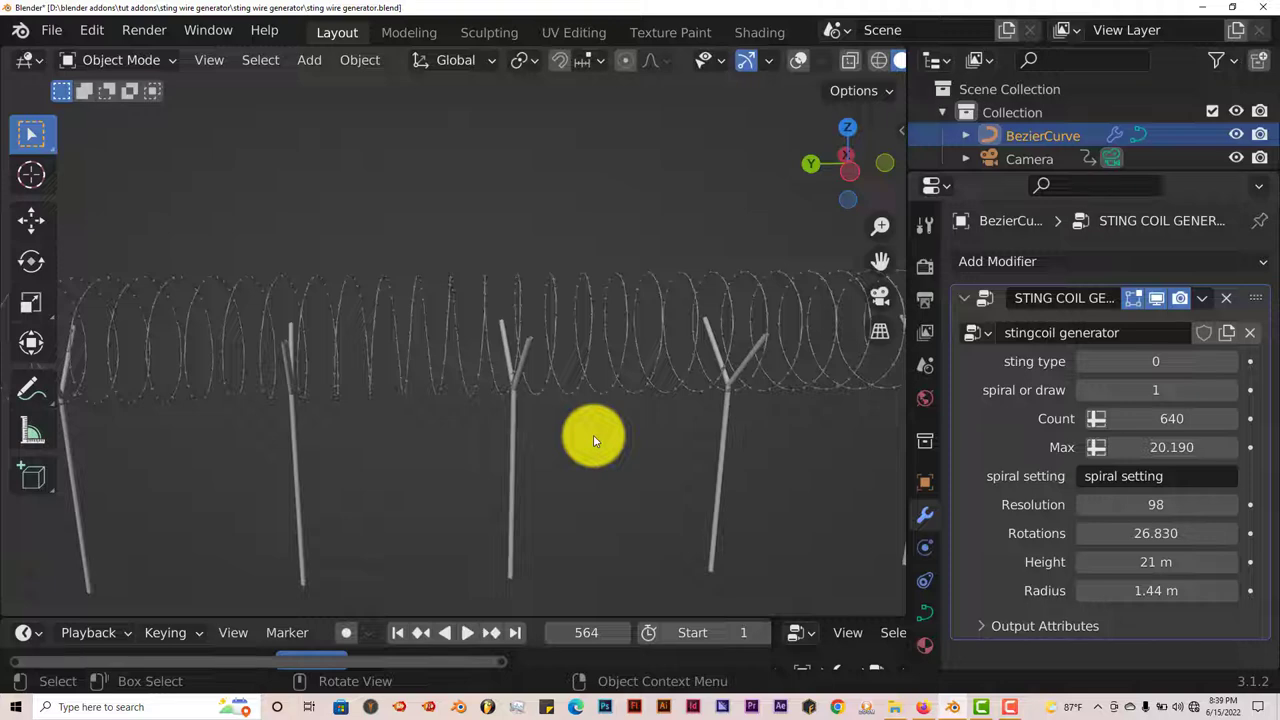
pyautogui.moveTo(593, 440); pyautogui.dragTo(627, 365, button='middle')
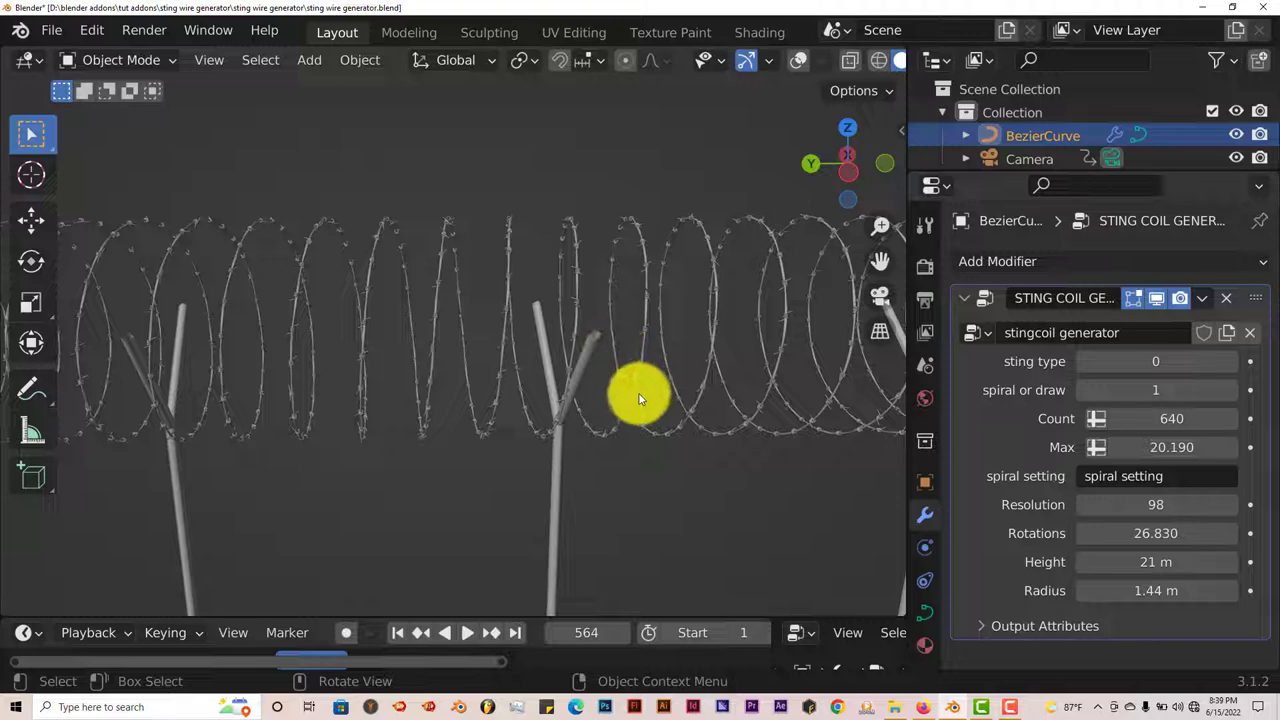
# - Turn on viewport overlays and orbit around the coil and posts
pyautogui.click(799, 62)
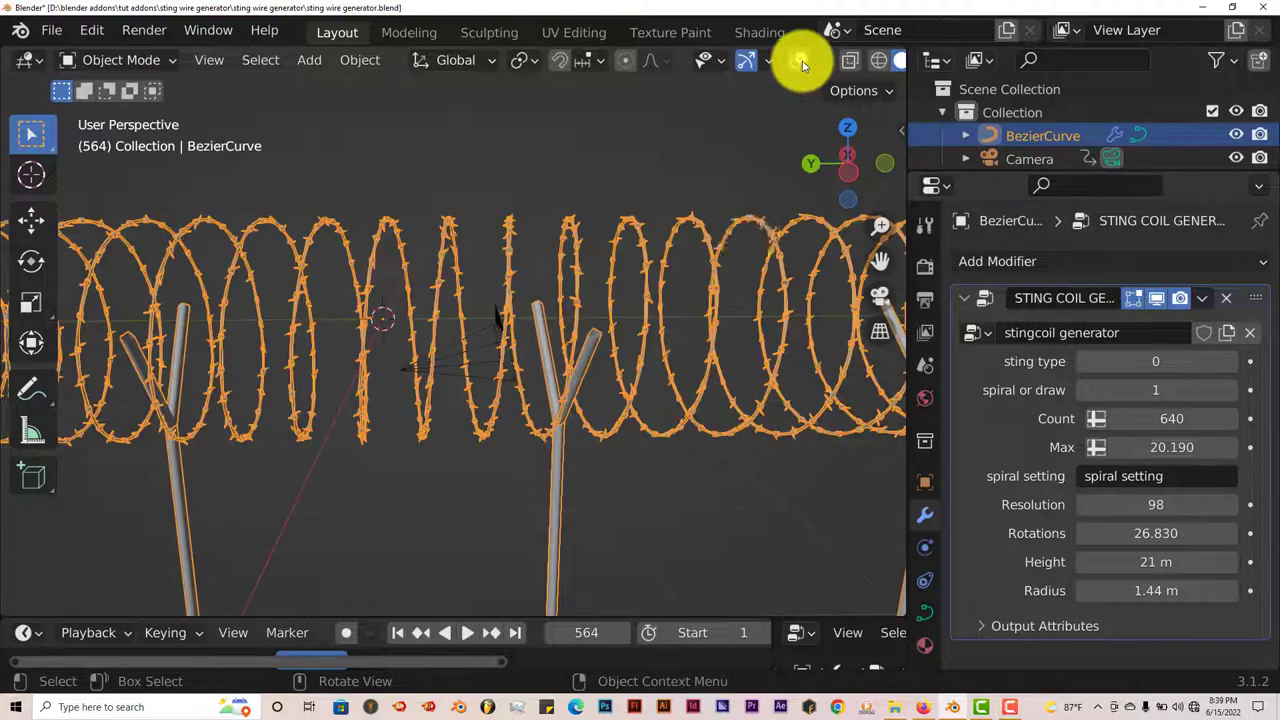
pyautogui.moveTo(645, 350); pyautogui.dragTo(676, 358, button='middle')
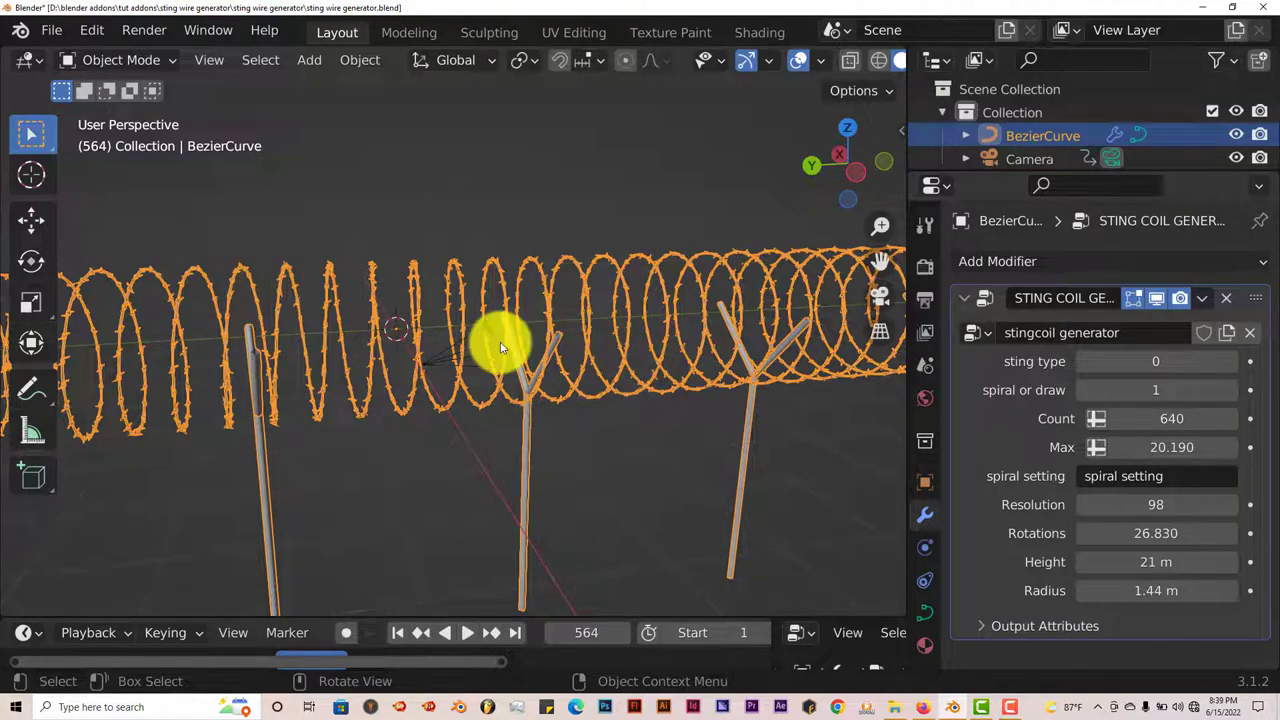
pyautogui.scroll(2, 499, 343)
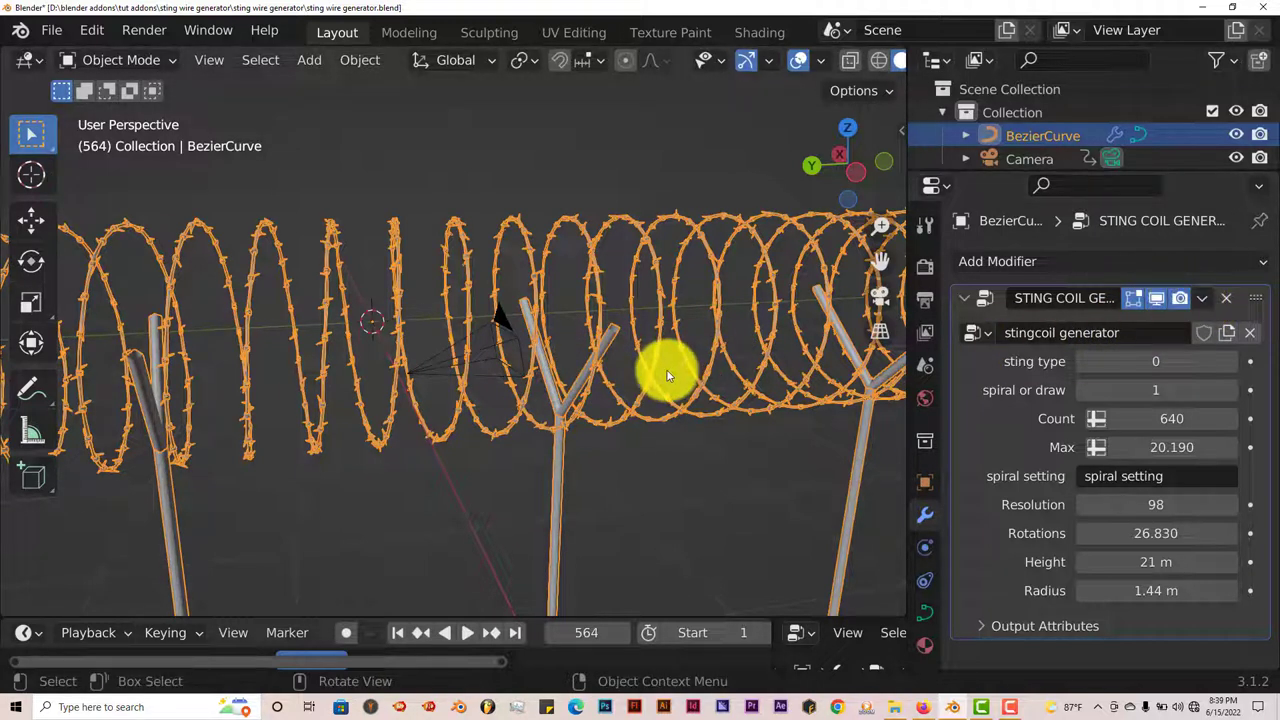
pyautogui.moveTo(491, 346); pyautogui.dragTo(548, 375, button='middle')
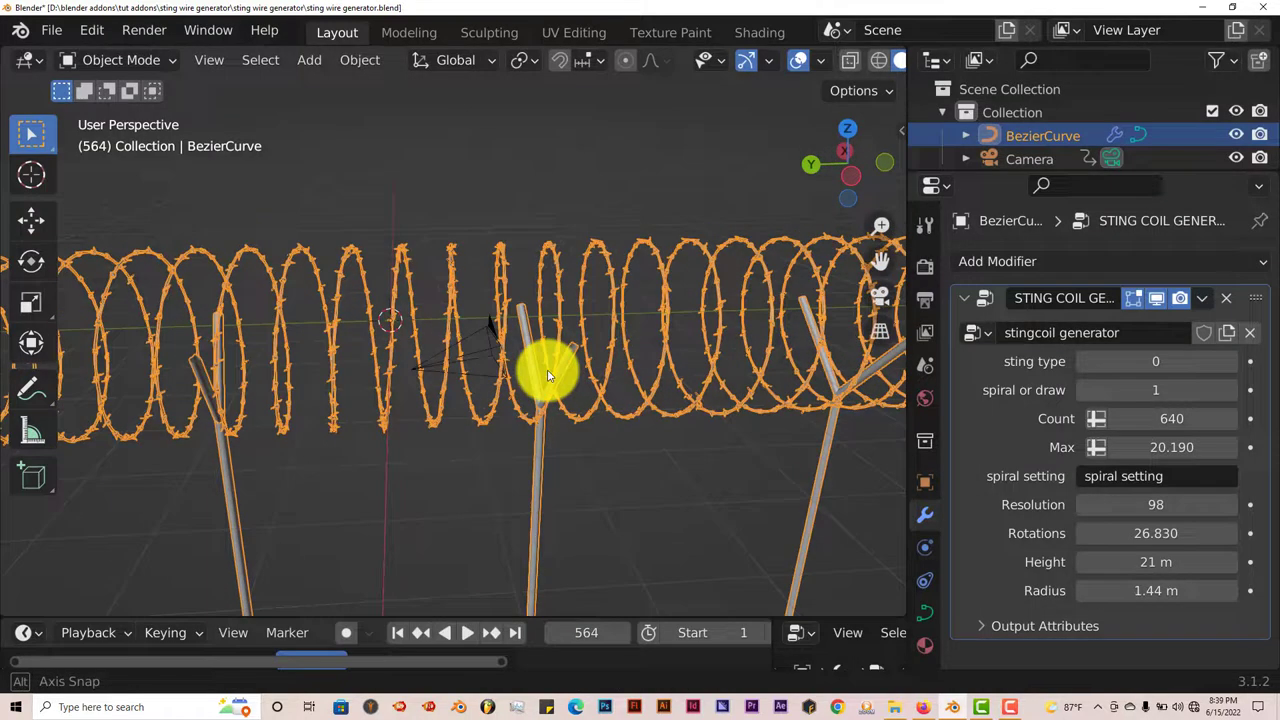
# - Attempt to apply the sting coil generator modifier, which fails with 'Transform curve to mesh'
pyautogui.click(1192, 300)
pyautogui.click(1141, 323)
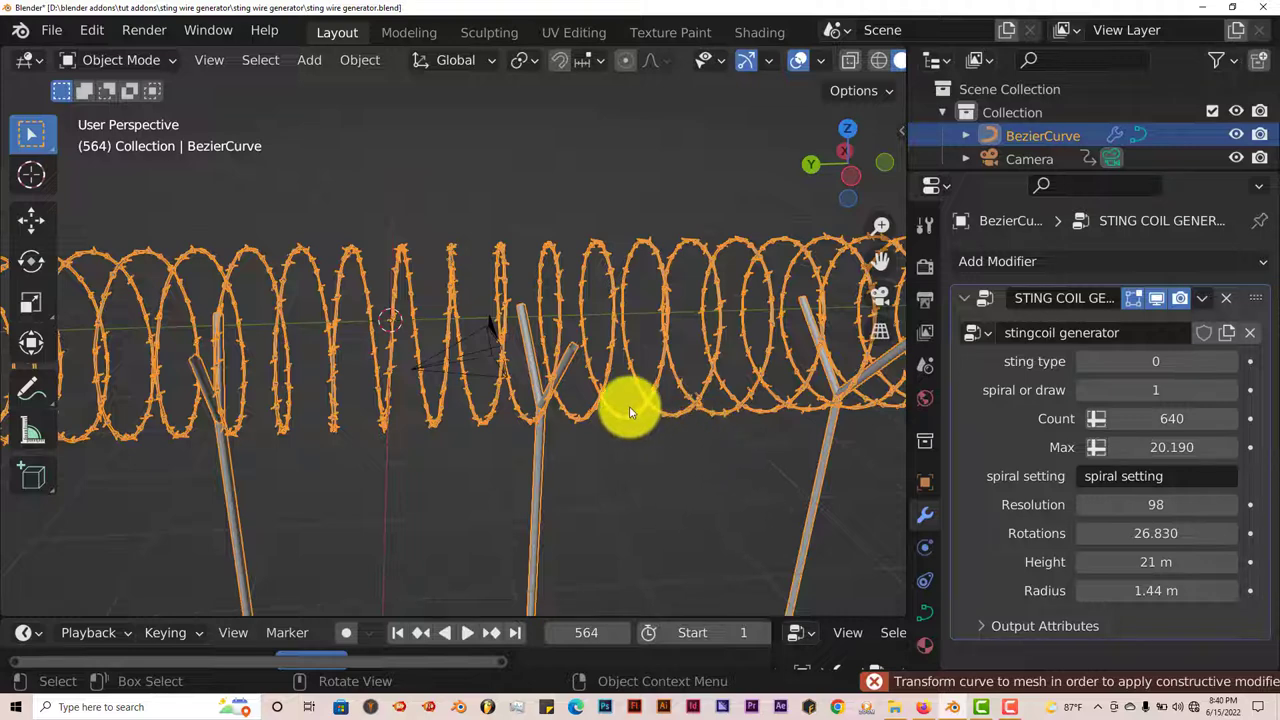
pyautogui.moveTo(630, 410); pyautogui.dragTo(563, 368, button='middle')
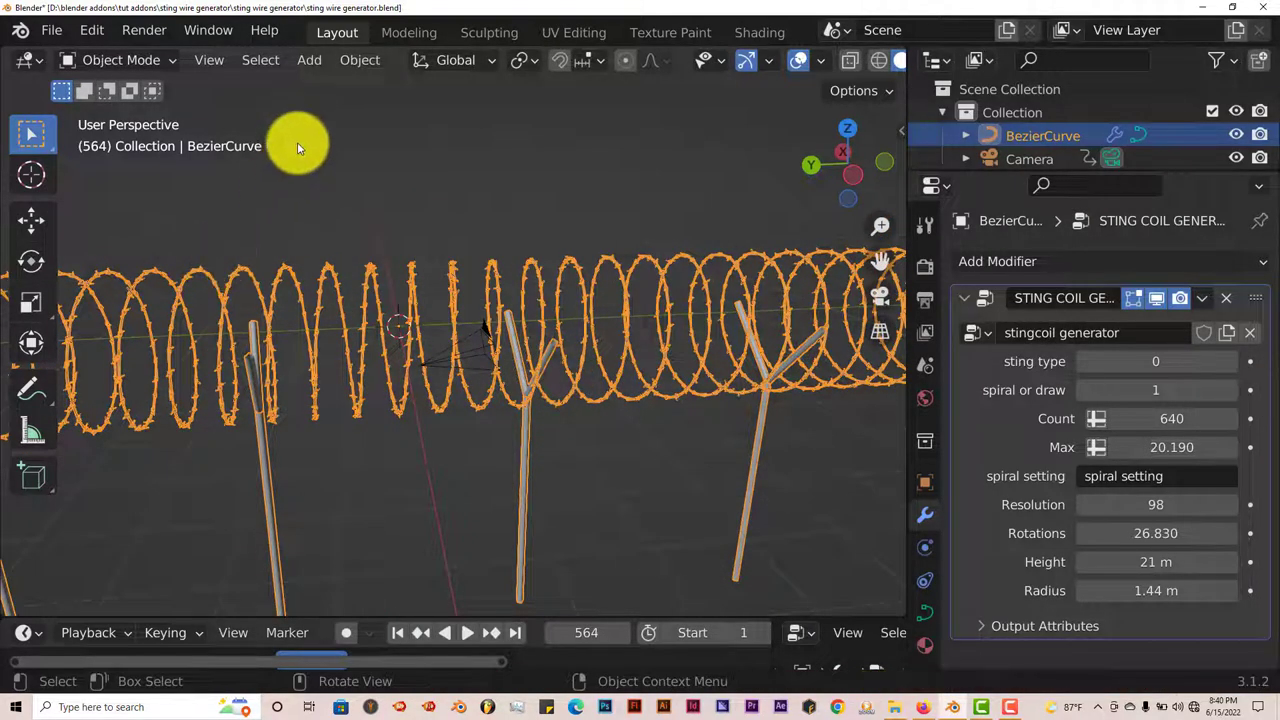
# - Convert the BezierCurve to a mesh with Object > Convert > Mesh and inspect the plain loops
pyautogui.click(358, 60)
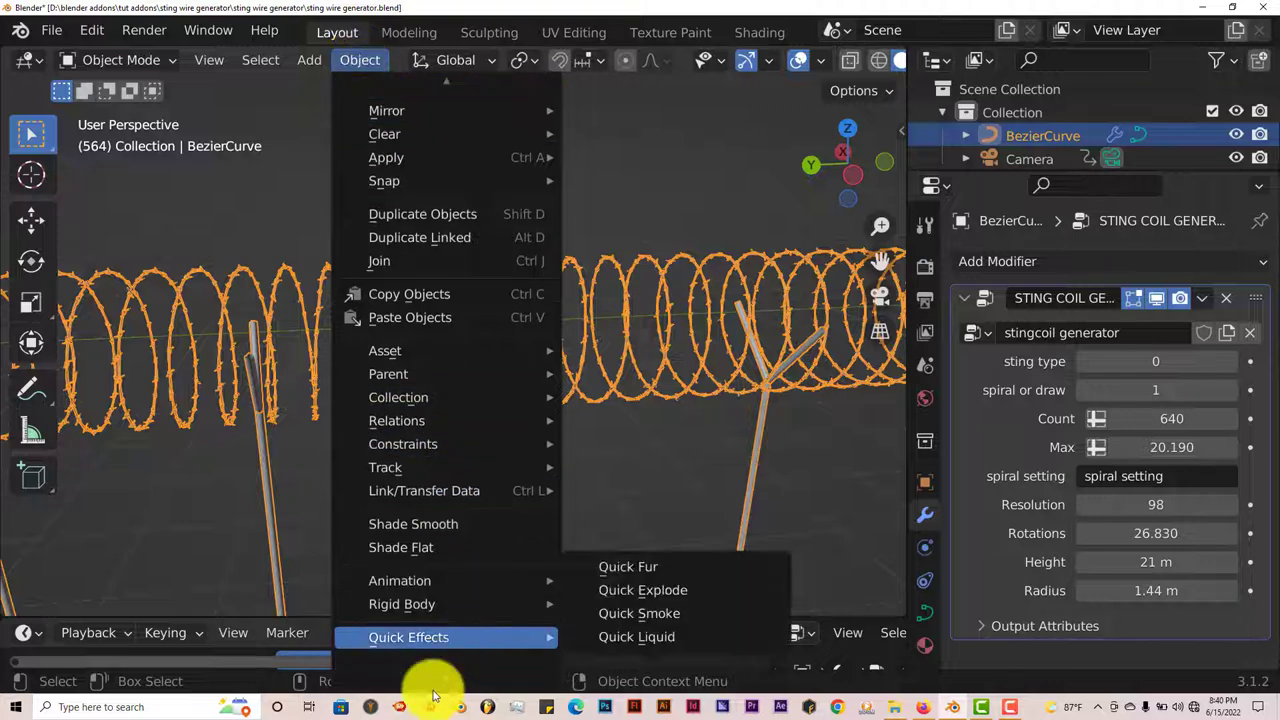
pyautogui.moveTo(433, 554)
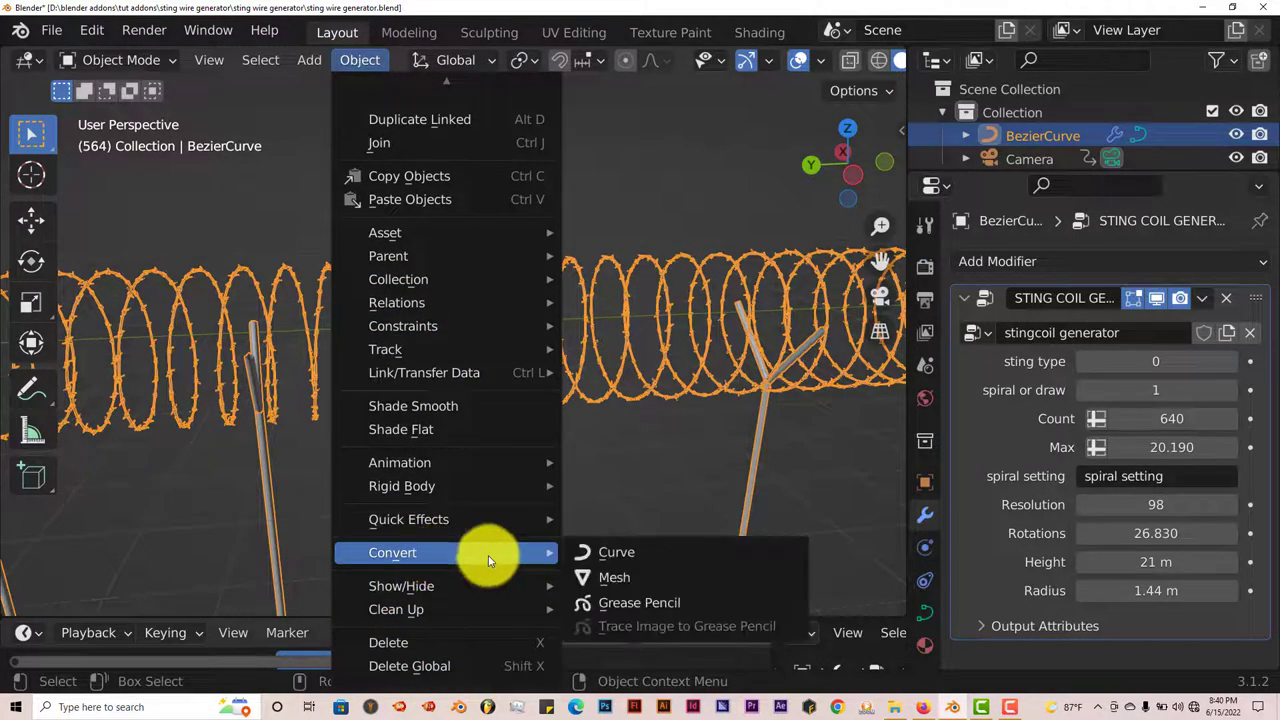
pyautogui.click(593, 577)
pyautogui.scroll(6, 559, 523)
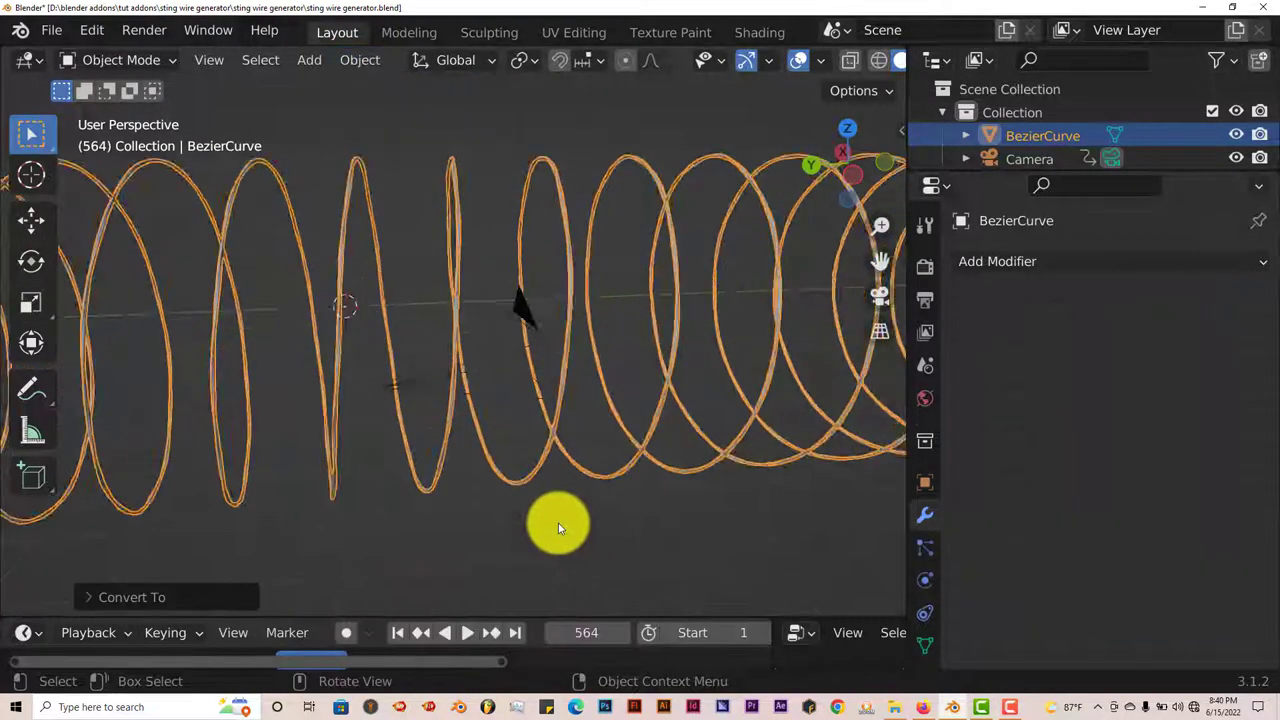
pyautogui.moveTo(559, 528); pyautogui.dragTo(528, 540, button='middle')
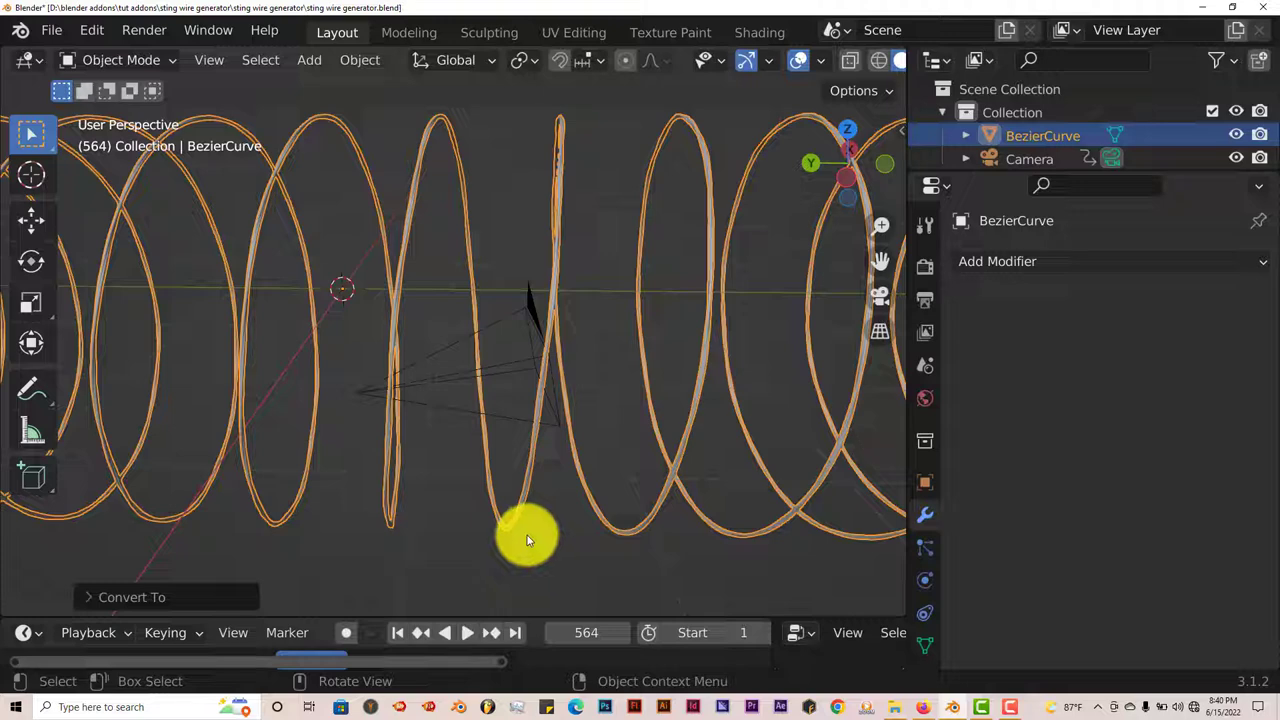
# - Toggle the converted coil mesh into Edit Mode to view its vertices, then back to Object Mode
pyautogui.press('Tab')
pyautogui.scroll(4, 520, 532)
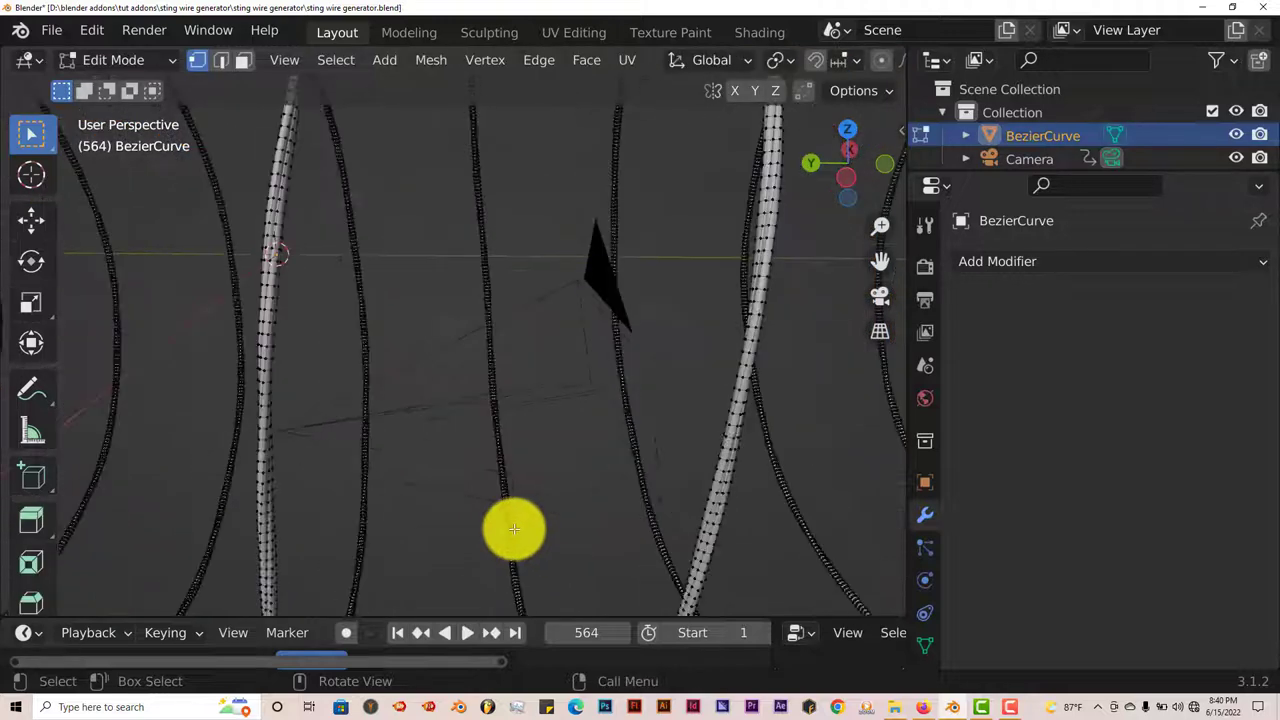
pyautogui.press('Tab')
pyautogui.scroll(-5, 511, 529)
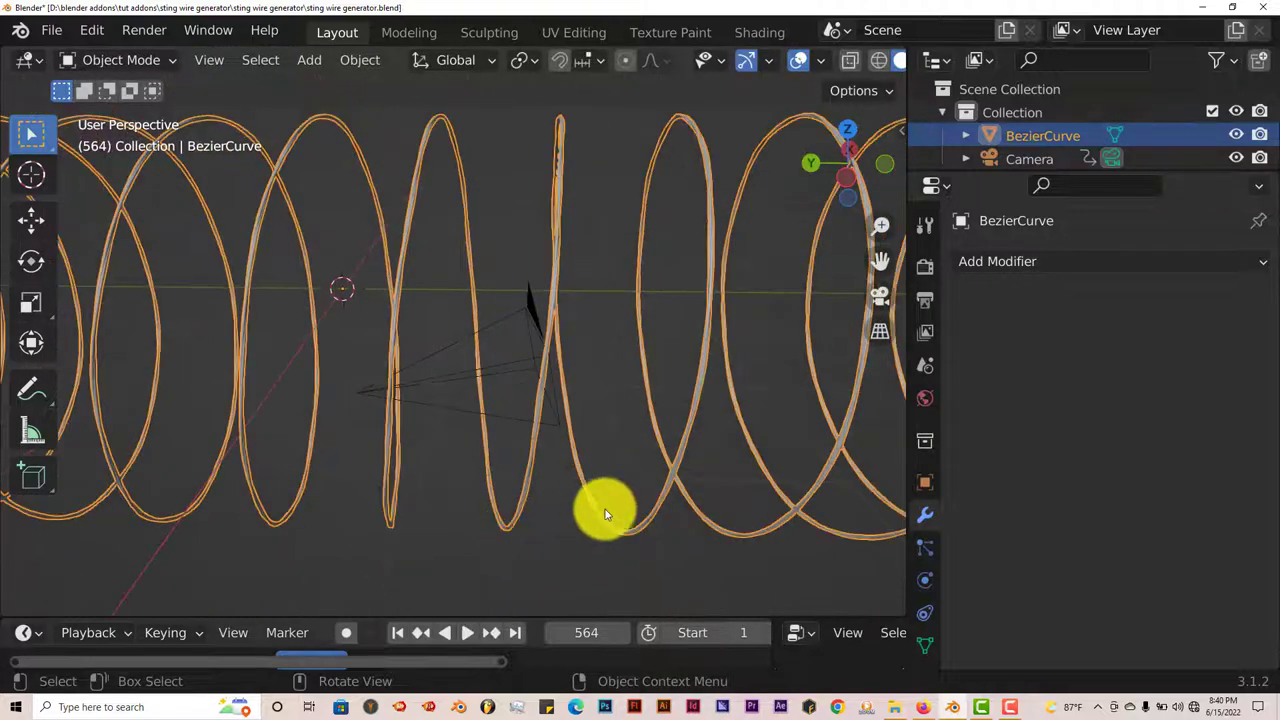
pyautogui.scroll(-1, 567, 457)
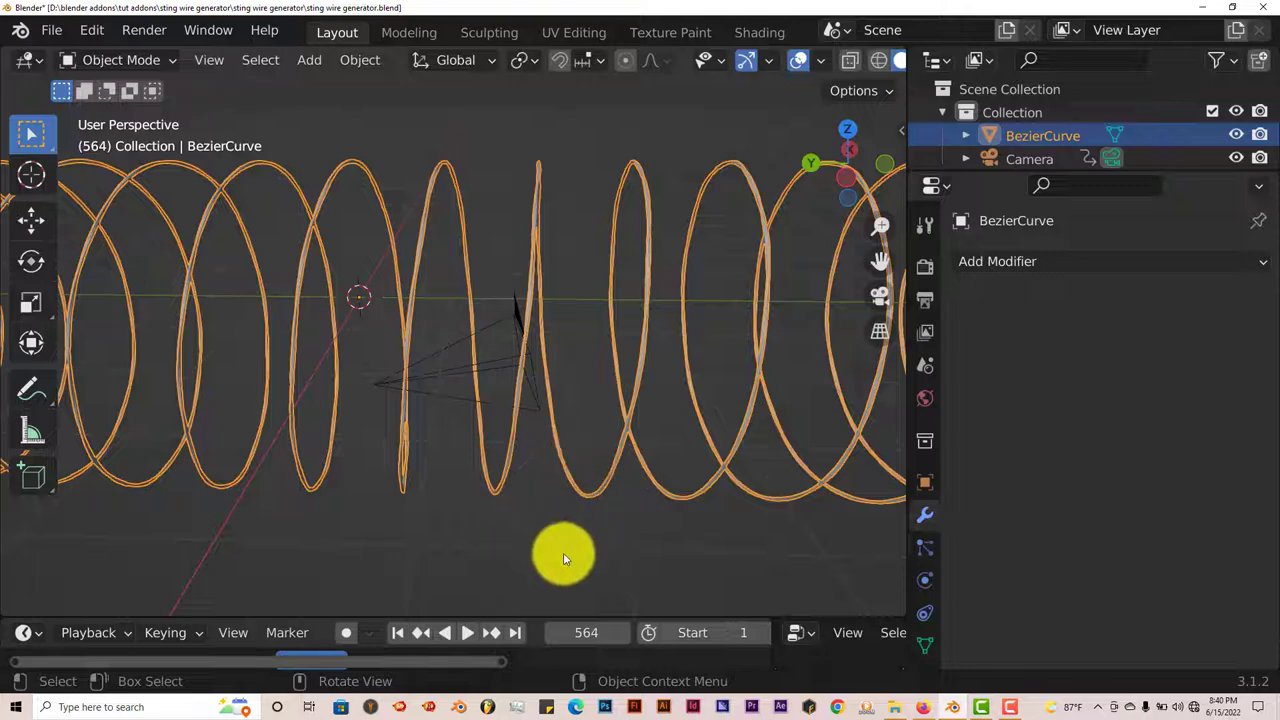
# - Orbit and zoom around the coil mesh, ending on a straight side view
pyautogui.moveTo(634, 371)
pyautogui.mouseDown(button='middle')
pyautogui.moveTo(457, 423)
pyautogui.moveTo(487, 390)
pyautogui.moveTo(643, 337)
pyautogui.moveTo(614, 366)
pyautogui.mouseUp(button='middle')
pyautogui.scroll(-2, 612, 366)
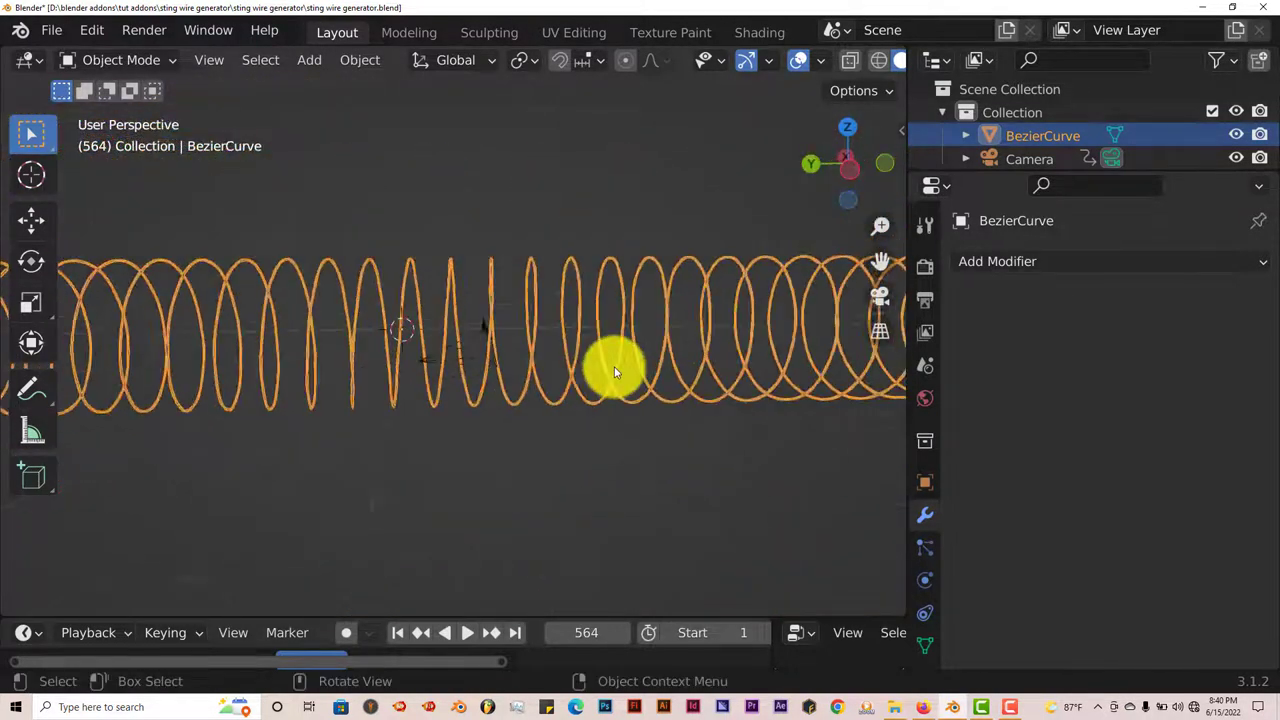
pyautogui.scroll(3, 609, 397)
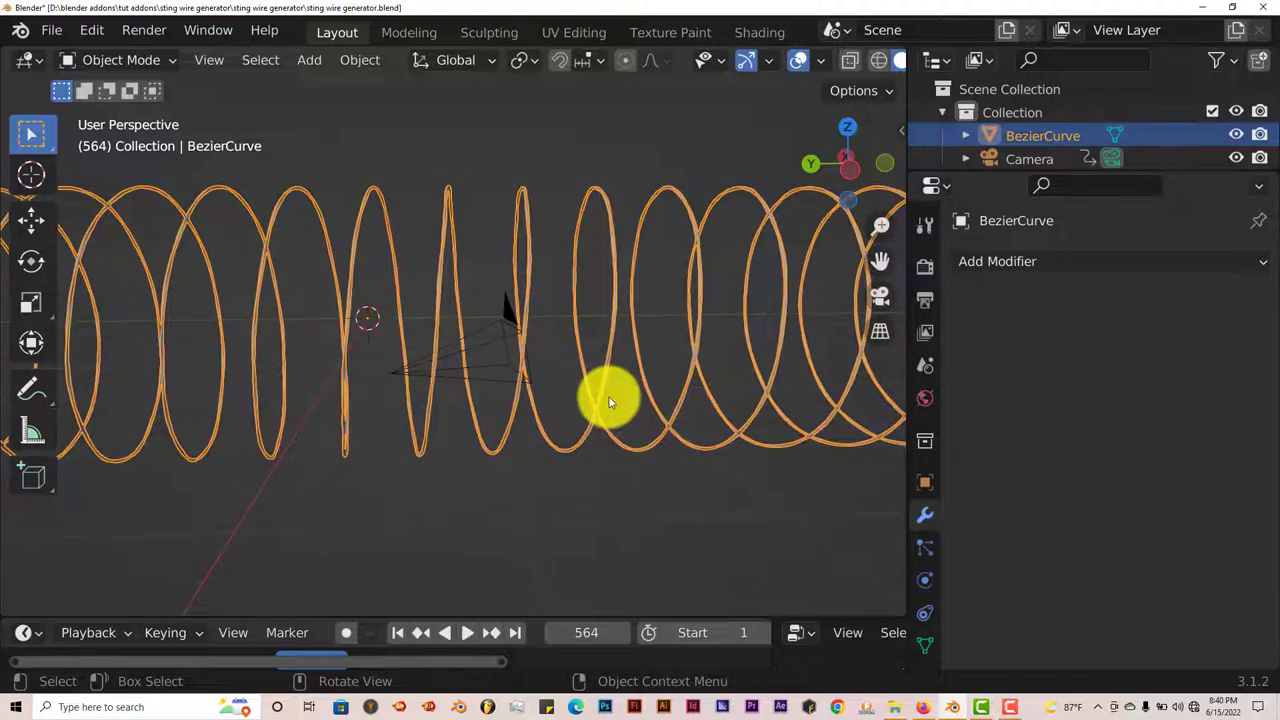
pyautogui.scroll(-3, 609, 397)
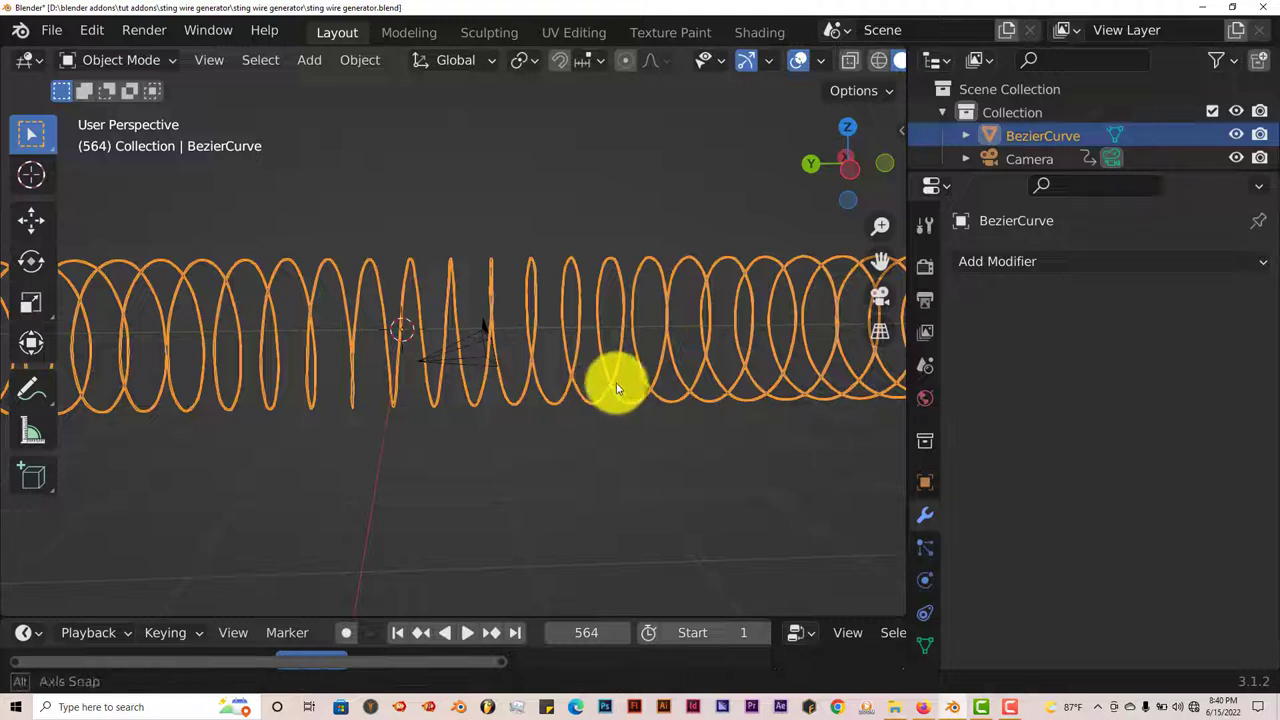
pyautogui.moveTo(607, 385); pyautogui.dragTo(575, 410, button='middle')
pyautogui.moveTo(386, 377); pyautogui.dragTo(432, 448, button='middle')
pyautogui.moveTo(565, 436); pyautogui.dragTo(634, 403, button='middle')
pyautogui.moveTo(577, 443); pyautogui.dragTo(523, 434, button='middle')
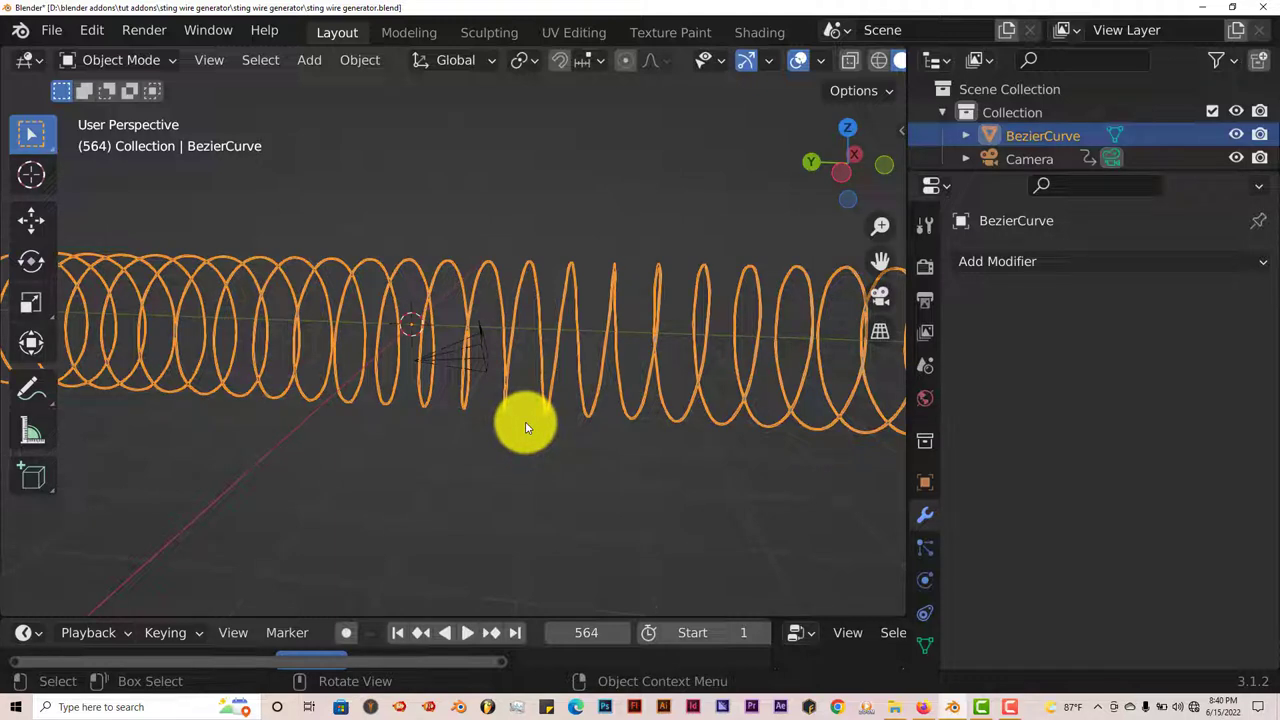
# - Undo back past the mesh conversion, restoring the sting coil generator modifier, barbs and posts
pyautogui.press('Tab')
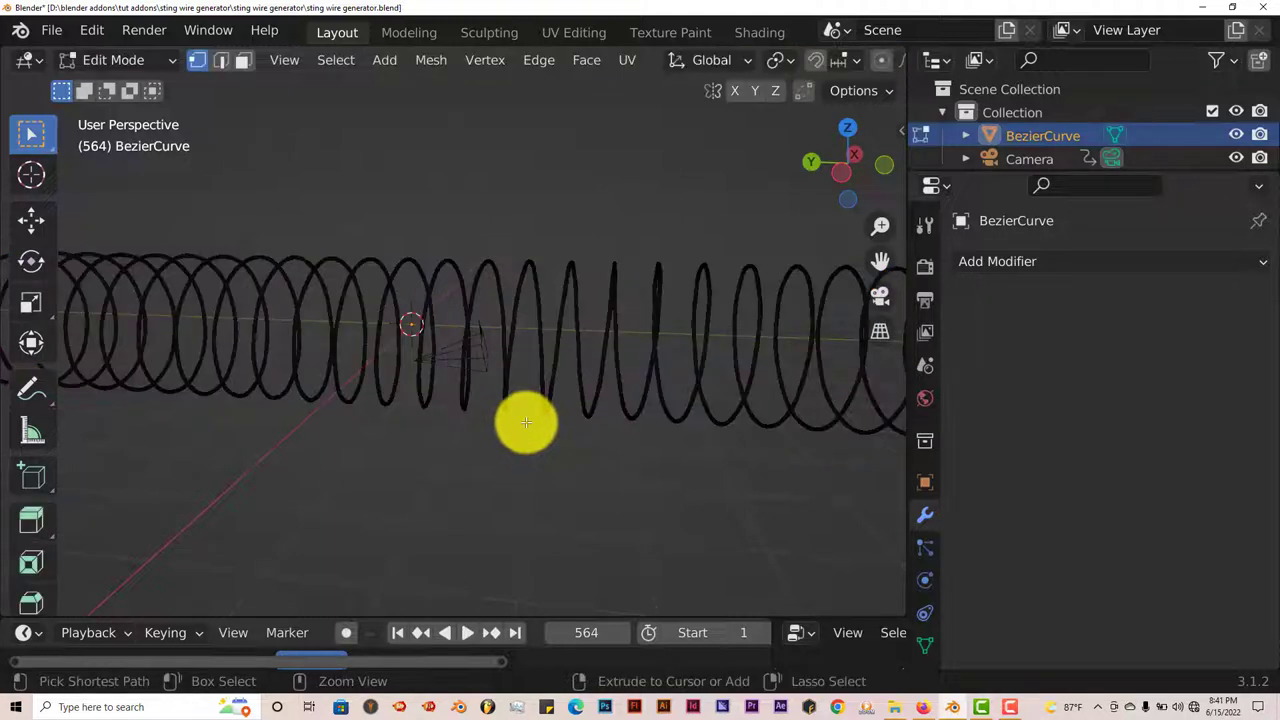
pyautogui.press('Tab')
pyautogui.keyDown('ctrl'); pyautogui.click(526, 422); pyautogui.keyUp('ctrl')
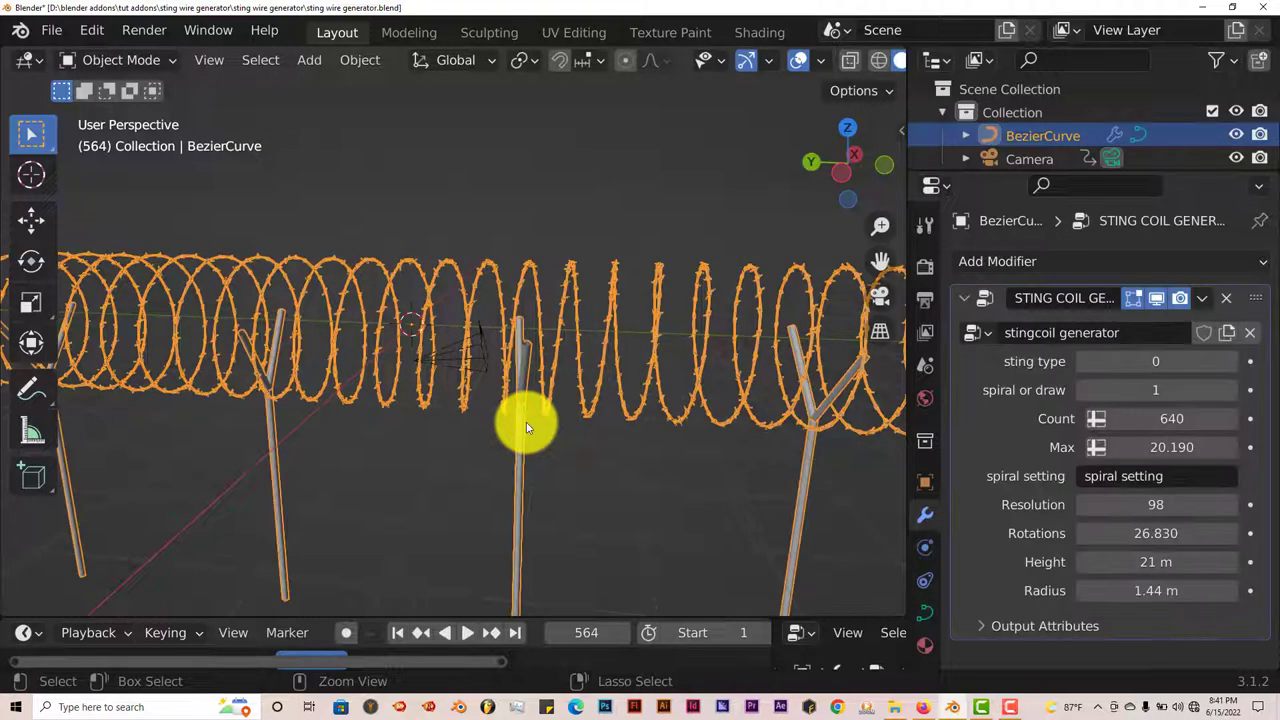
# - Orbit and zoom around the restored fence to check the barbed coils and Y-shaped posts
pyautogui.moveTo(531, 428); pyautogui.dragTo(645, 406, button='middle')
pyautogui.scroll(5, 645, 406)
pyautogui.scroll(4, 642, 414)
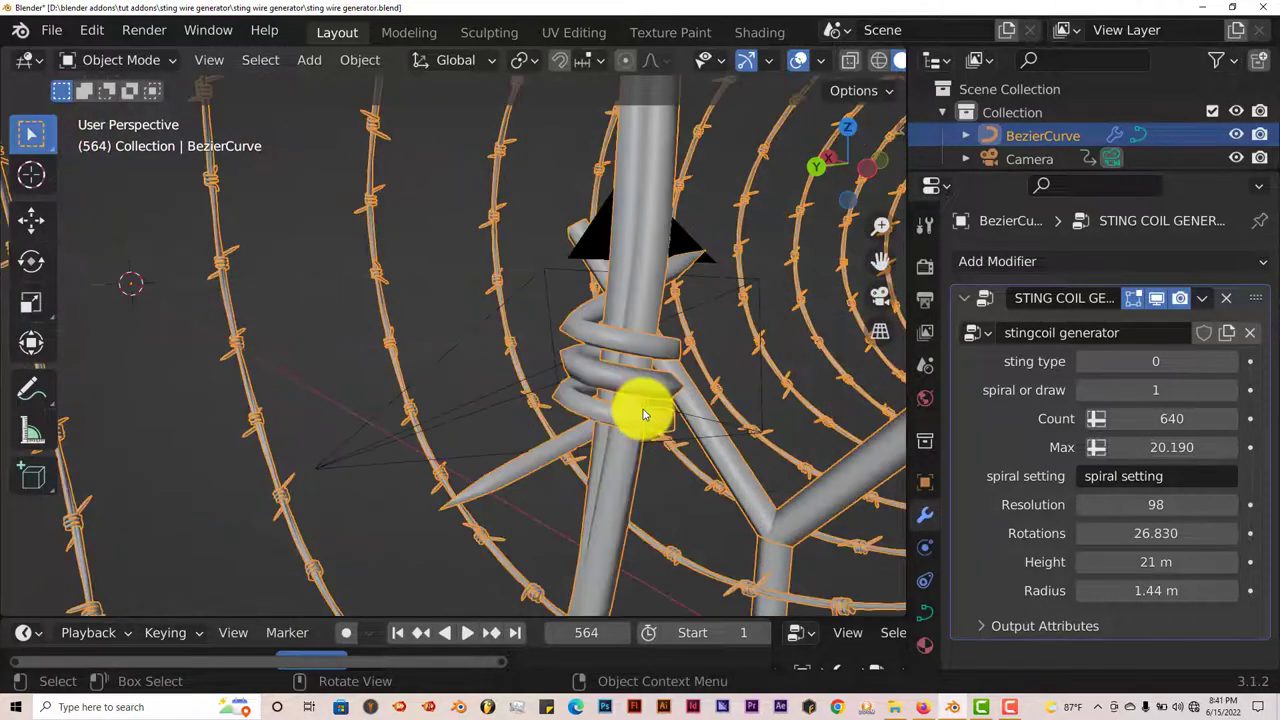
pyautogui.scroll(-7, 642, 414)
pyautogui.scroll(-4, 641, 410)
pyautogui.moveTo(641, 410); pyautogui.dragTo(590, 415, button='middle')
pyautogui.scroll(3, 590, 415)
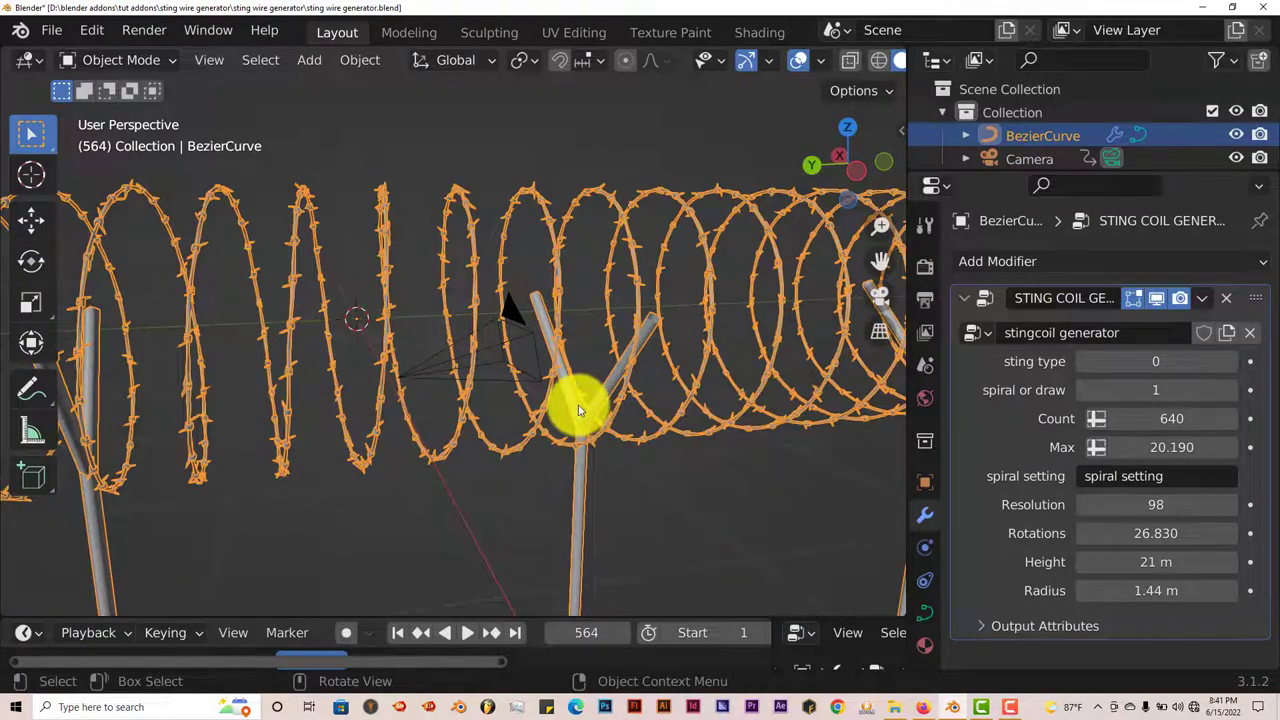
pyautogui.scroll(-2, 580, 409)
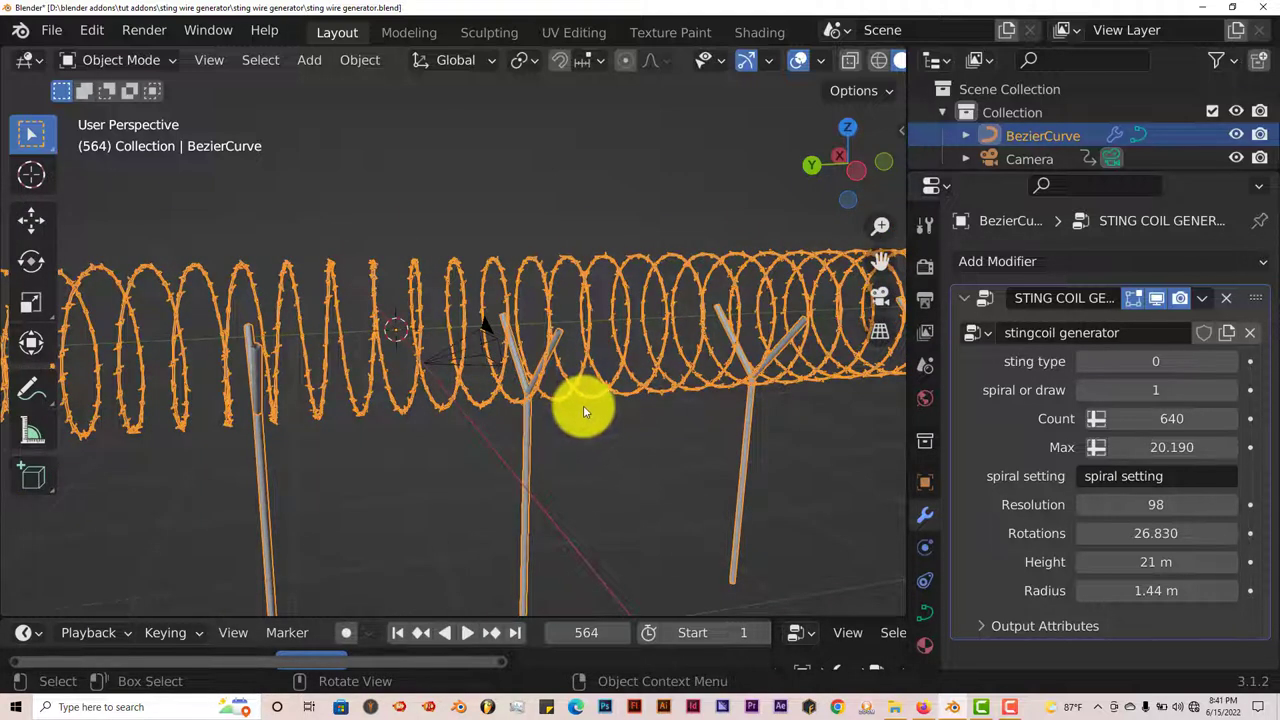
pyautogui.moveTo(586, 406); pyautogui.dragTo(560, 423, button='middle')
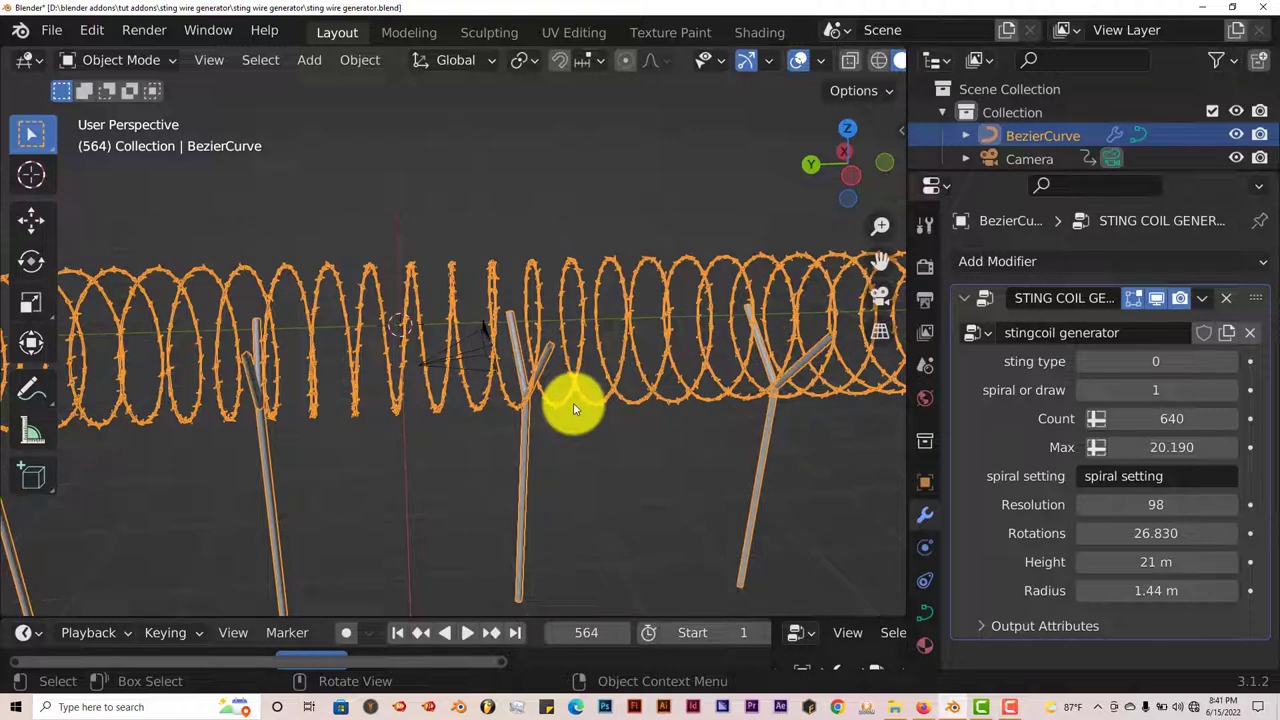
pyautogui.moveTo(575, 408); pyautogui.dragTo(554, 409, button='middle')
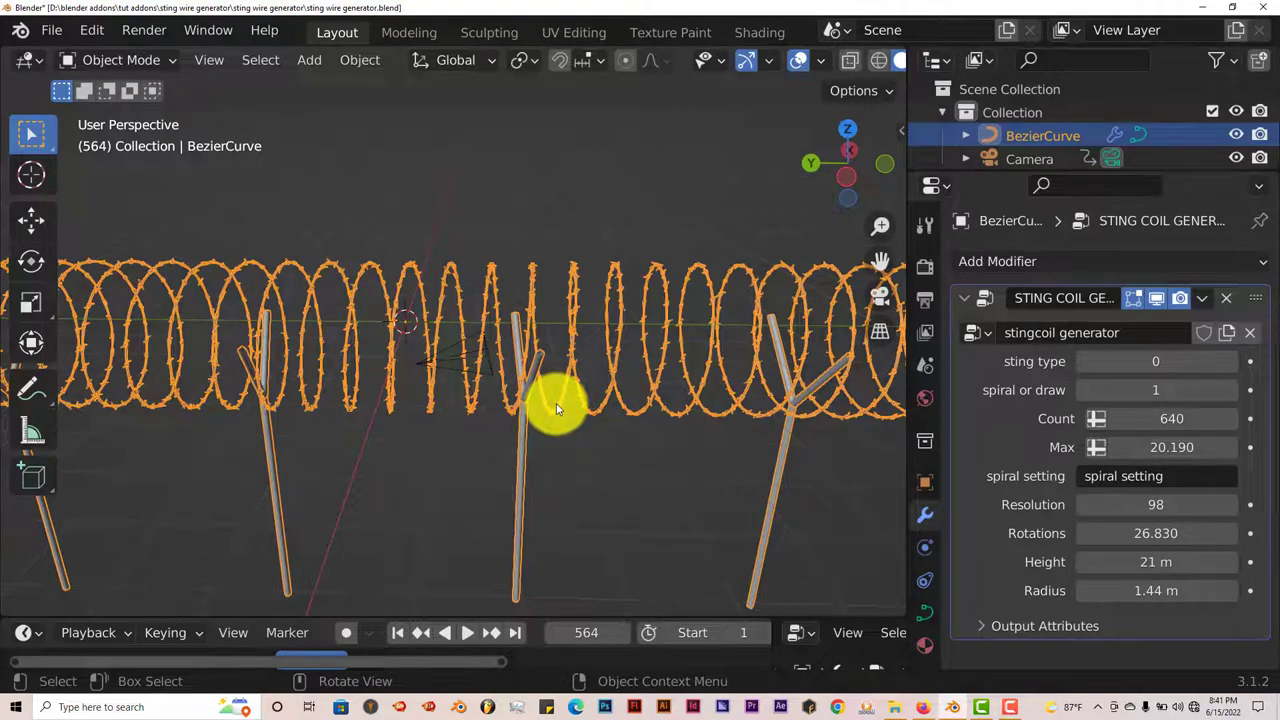